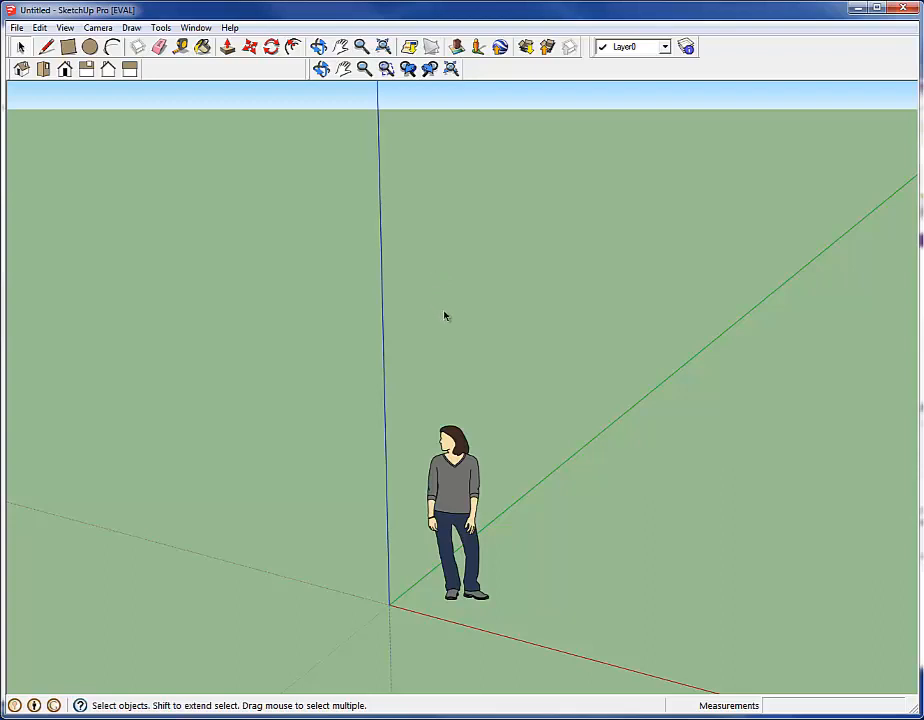
Draw a single straight line on the ground beside the standing figure and finish the Line tool
left_click(46, 47)
left_click(556, 586)
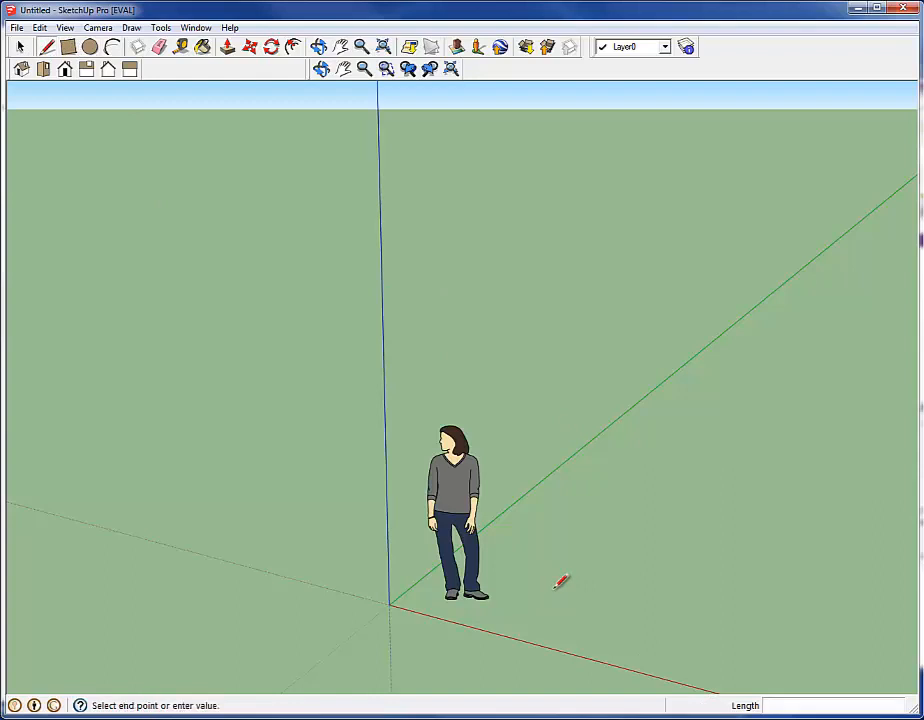
left_click(797, 477)
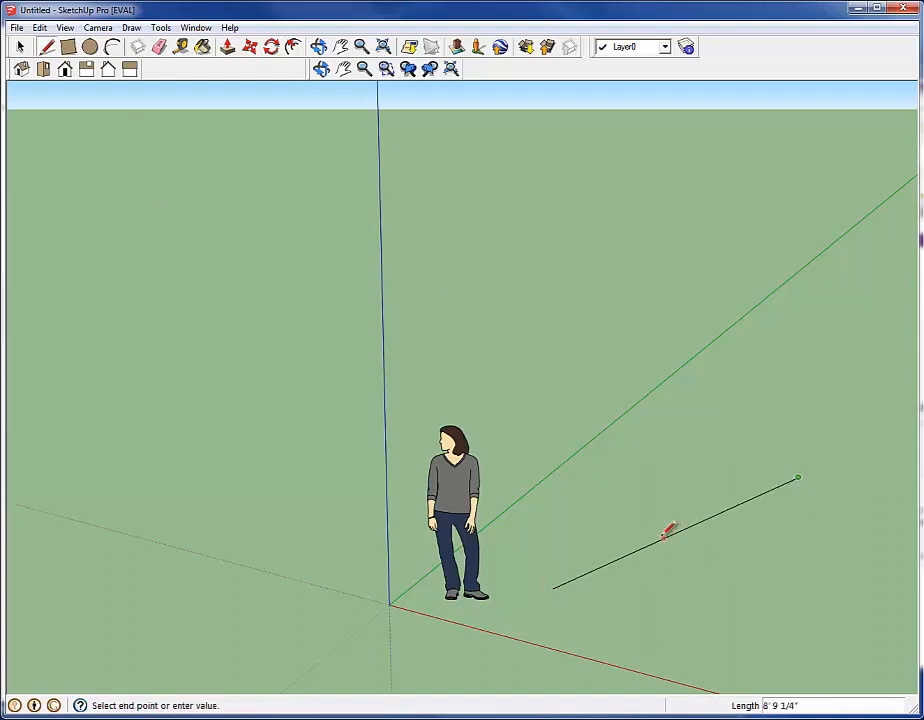
key("Escape")
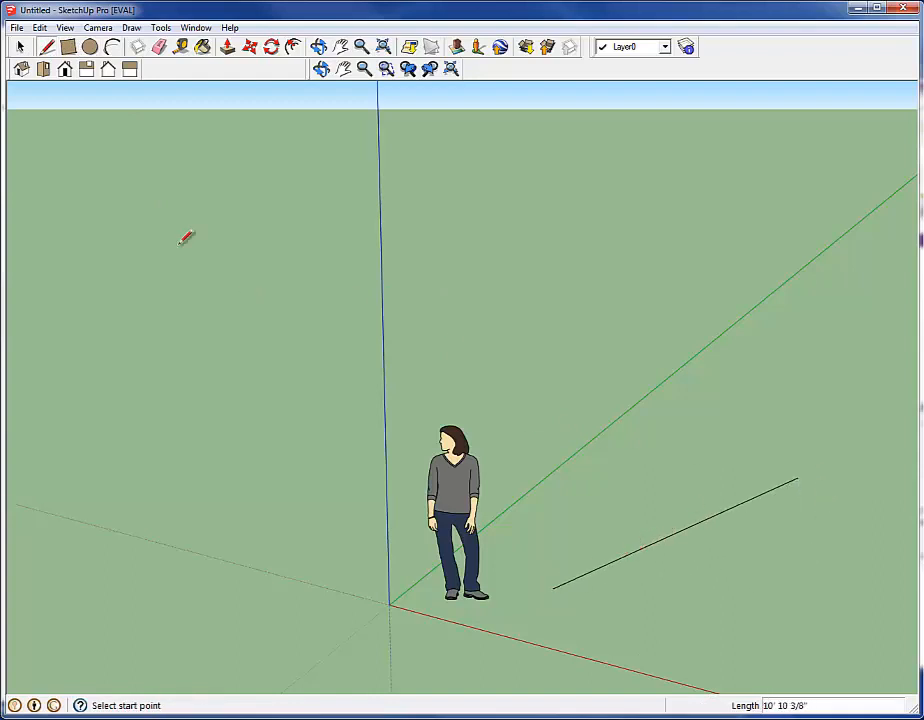
left_click(20, 47)
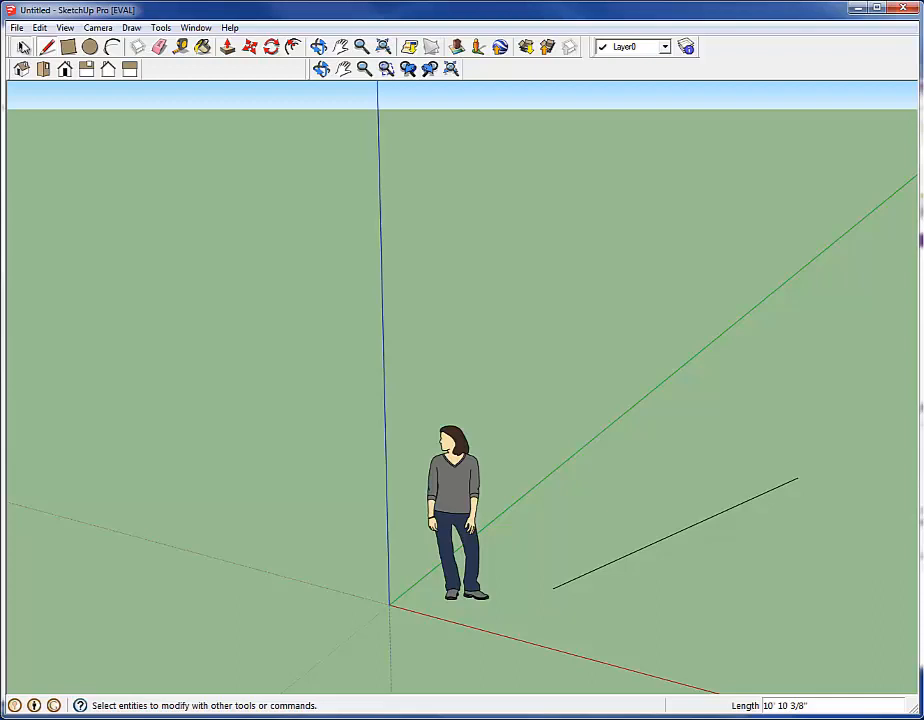
Select the nearer segment of the line and move it about 10' so the line bends where the segments meet
left_click(677, 531)
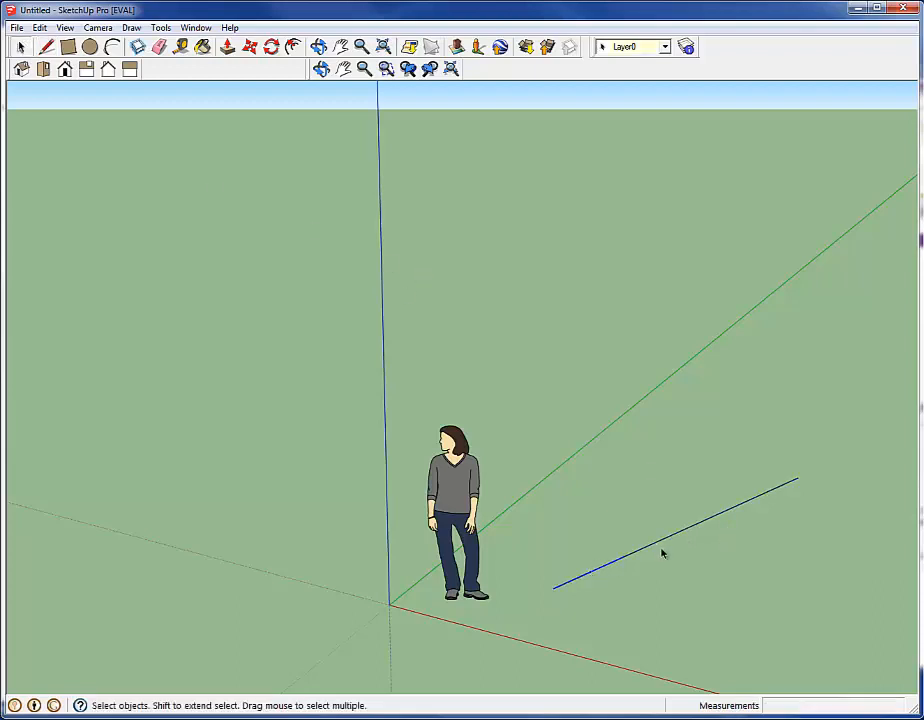
left_click(660, 542)
left_click(607, 565, "shift")
left_click(582, 575)
left_click(249, 47)
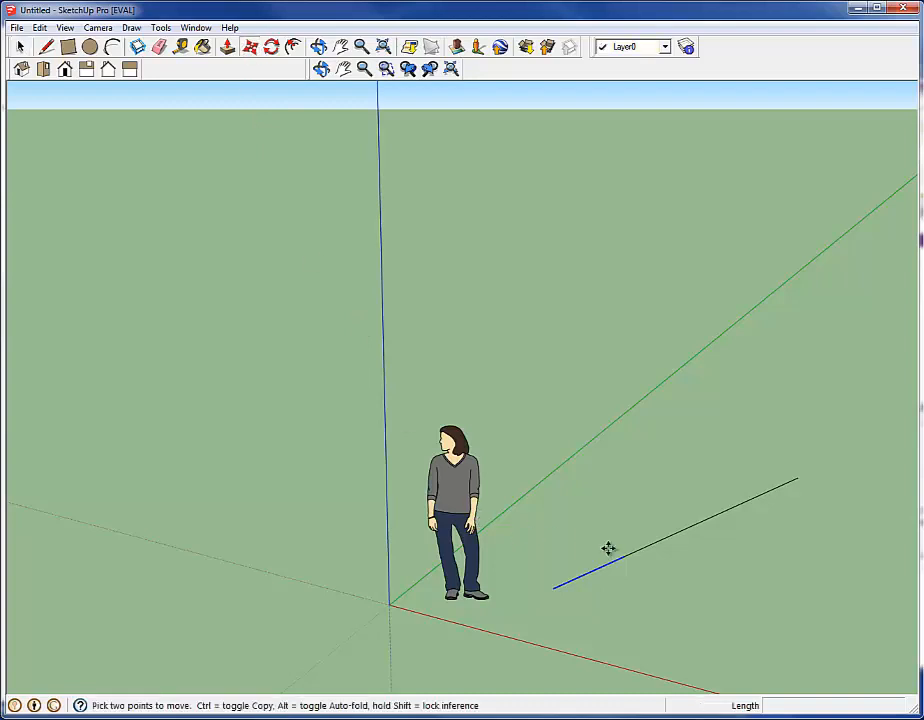
left_click(619, 599)
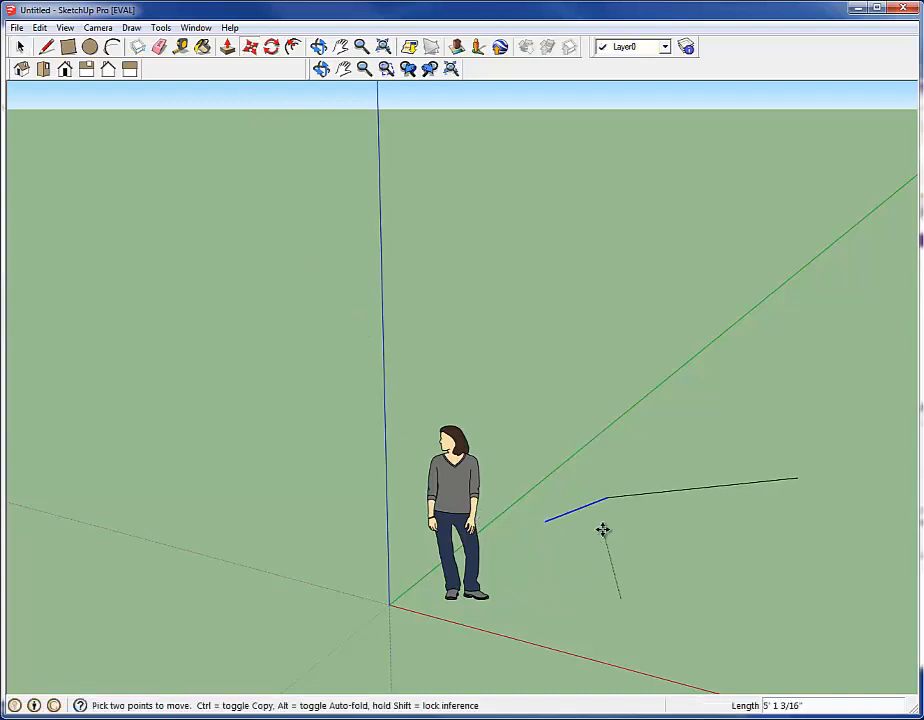
left_click(669, 529)
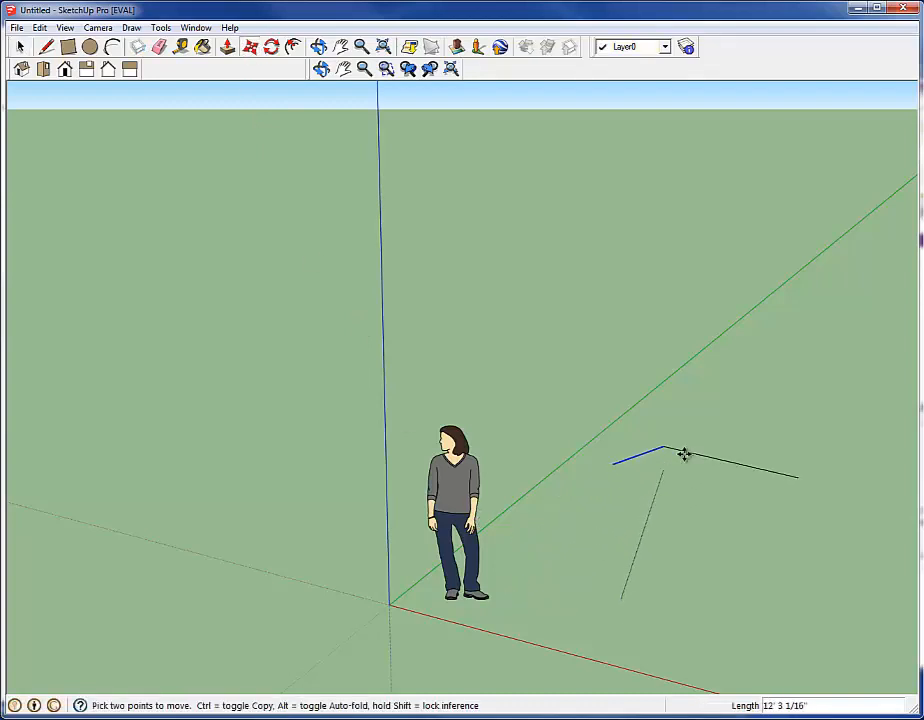
left_click(690, 487)
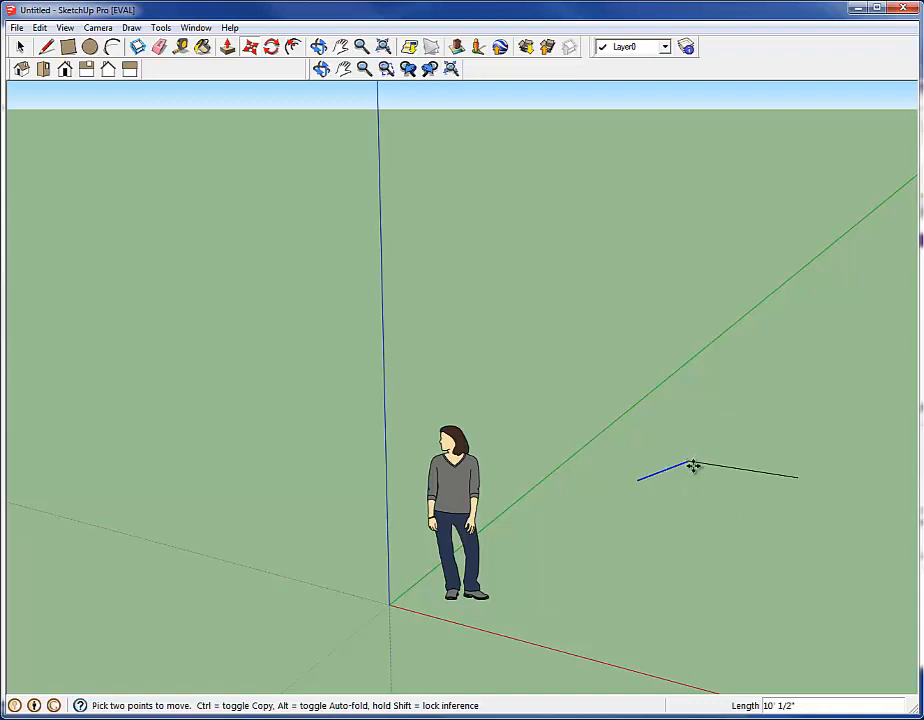
Move the selected segment of the bent line a further distance of about 1' 9", flattening the bend
left_click(692, 464)
left_click(687, 501)
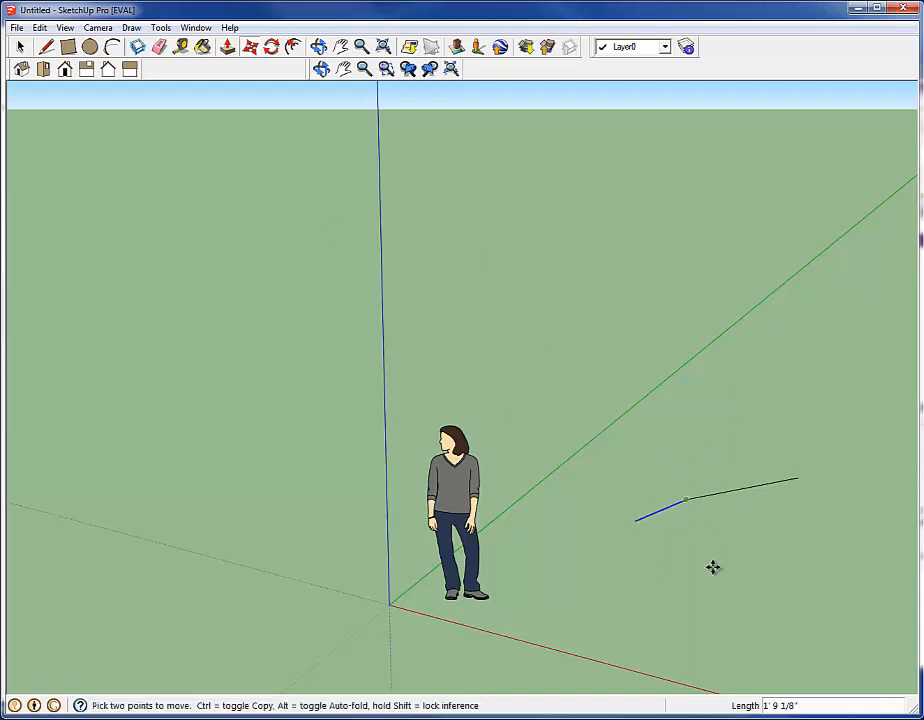
key("space")
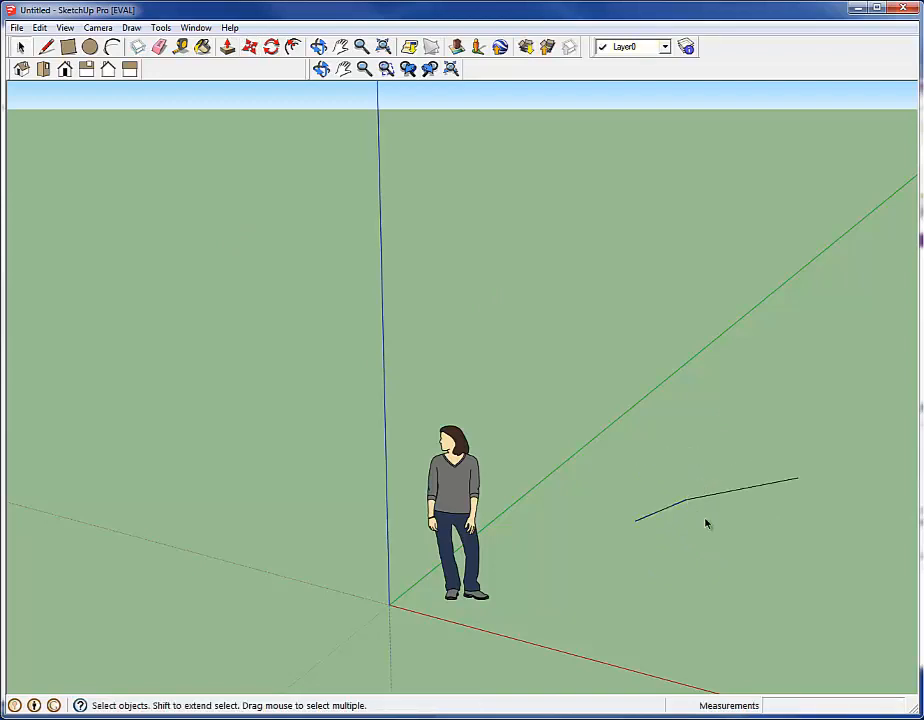
left_click(687, 501)
left_click(687, 507)
mouse_move(678, 432)
middle_mouse_down()
mouse_move(652, 489)
mouse_move(517, 476)
mouse_move(542, 472)
mouse_move(604, 431)
mouse_move(600, 485)
mouse_move(616, 501)
mouse_move(472, 495)
mouse_move(549, 417)
mouse_move(566, 435)
mouse_move(511, 303)
middle_mouse_up()
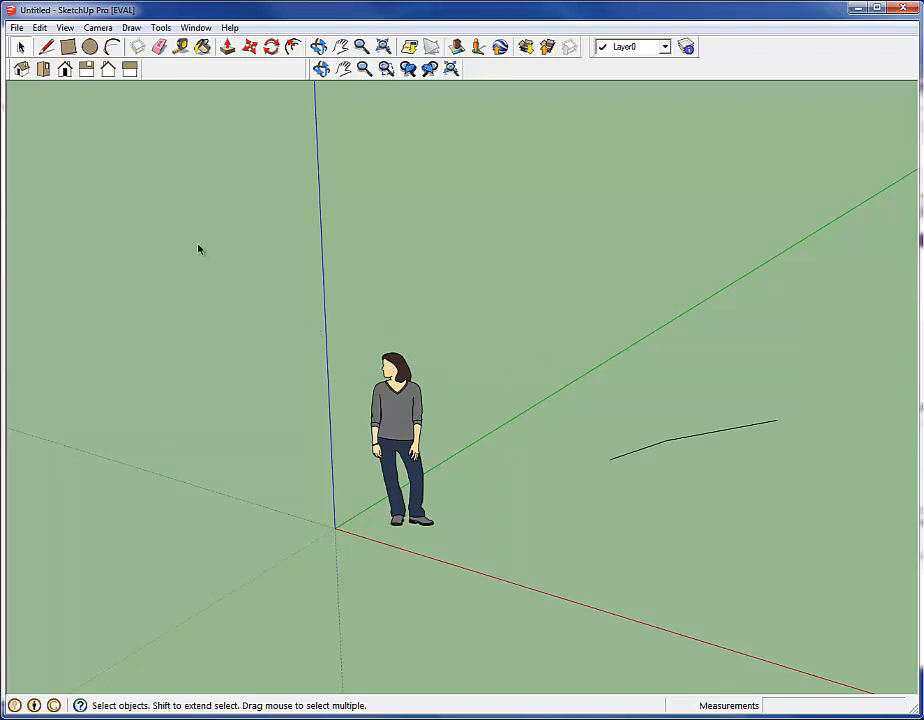
middle_click_drag(194, 245, 557, 530)
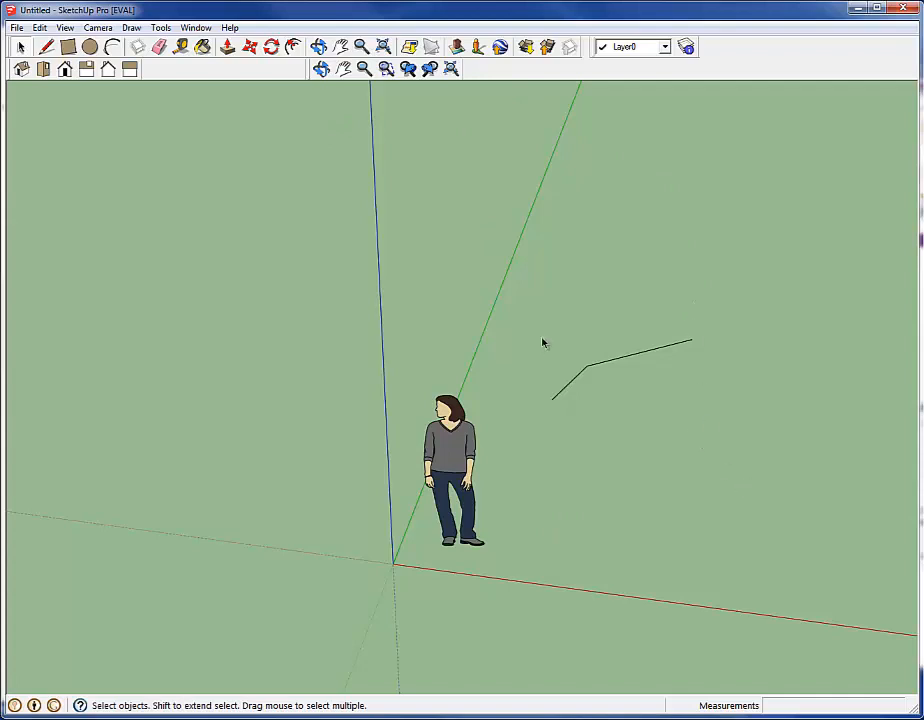
left_click(65, 28)
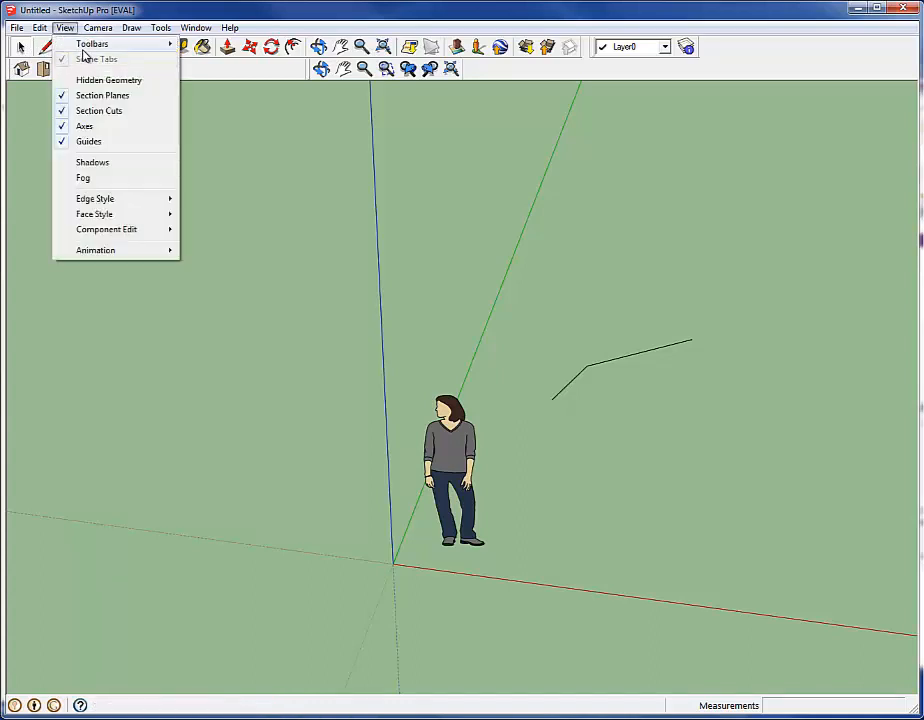
mouse_move(128, 43)
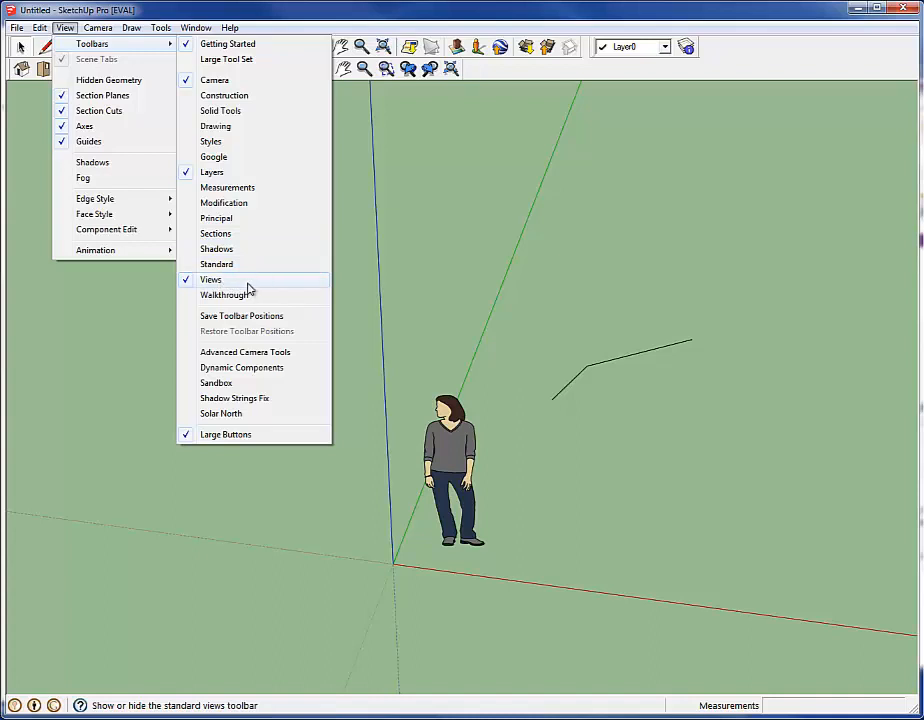
left_click(488, 211)
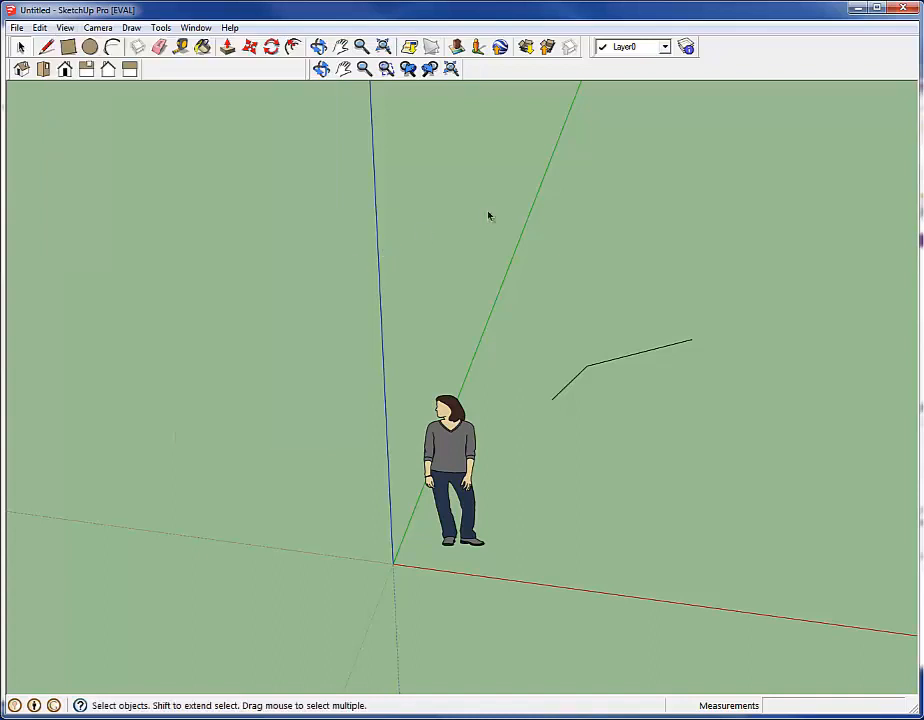
Look at the model in the front, top, right and isometric standard views
left_click(64, 70)
left_click(43, 70)
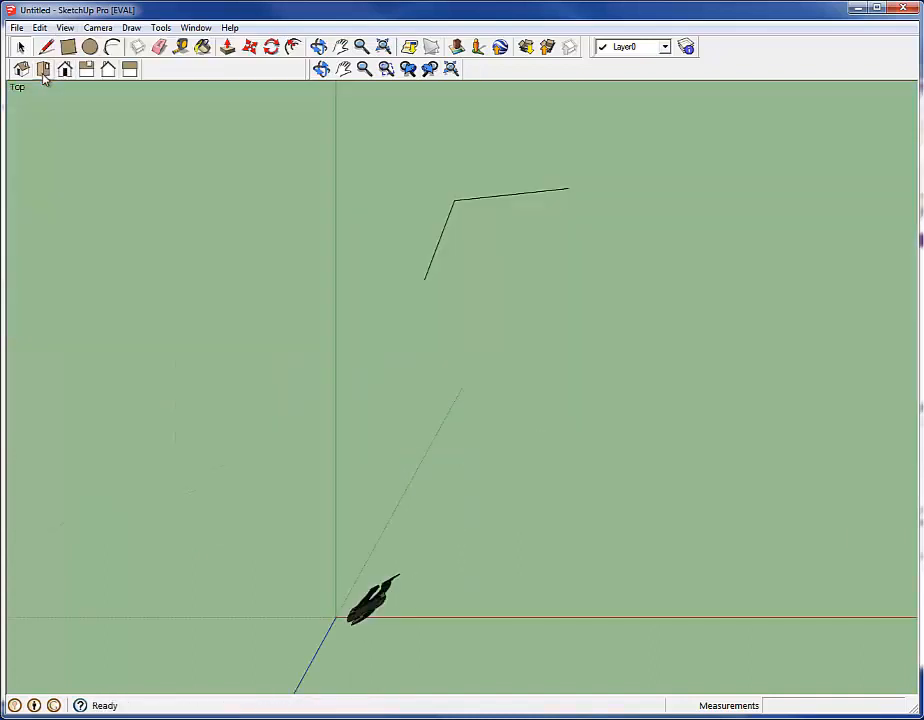
left_click(87, 72)
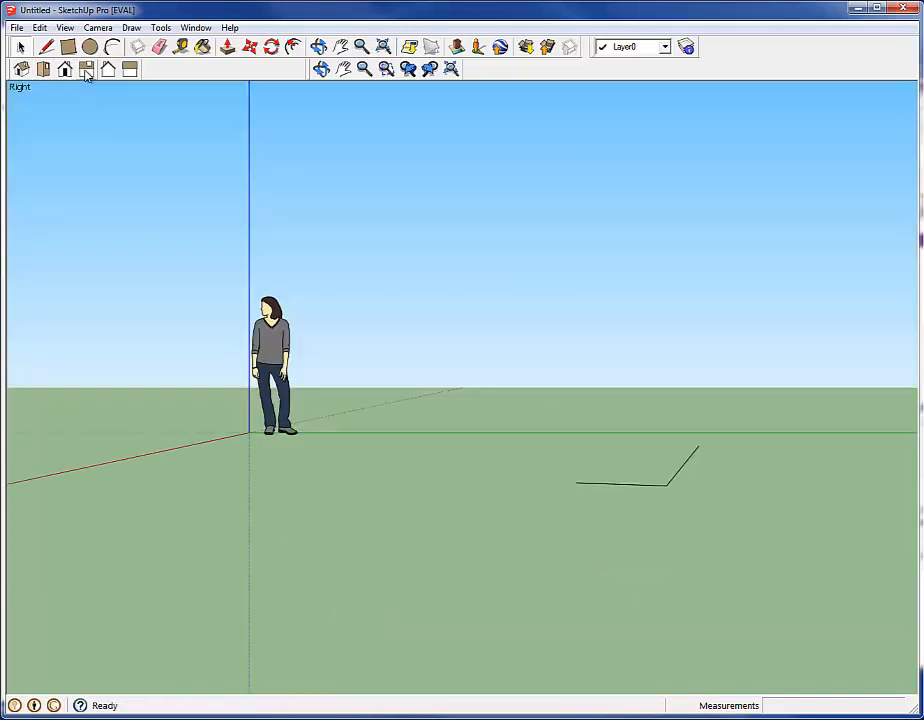
left_click(20, 70)
middle_click_drag(375, 302, 476, 363)
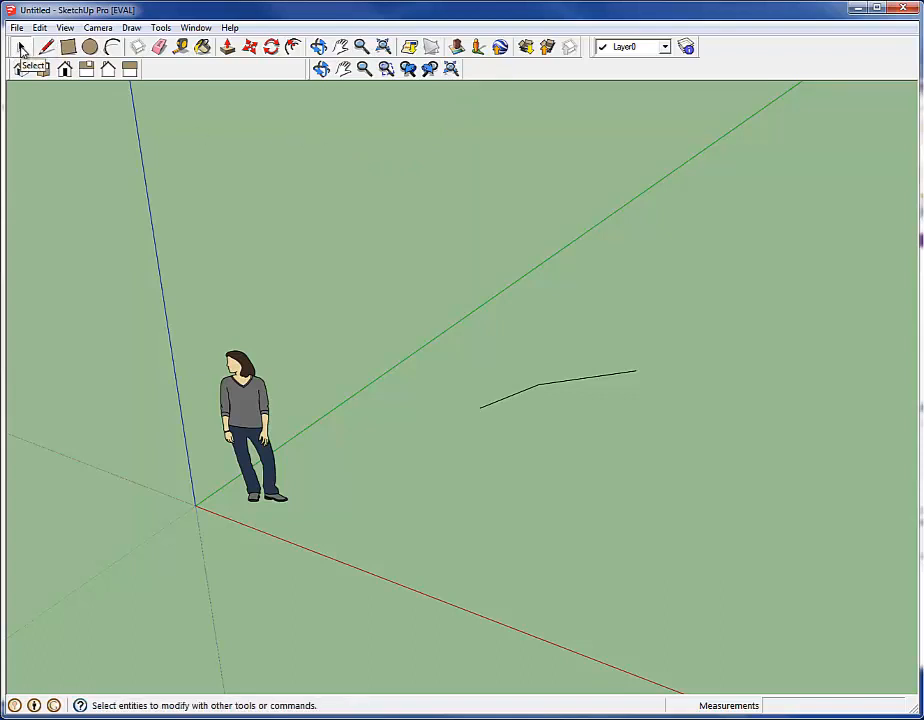
Select the shorter segment of the bent line, try a crossing selection over the lines, and clear the selection
left_click(505, 397)
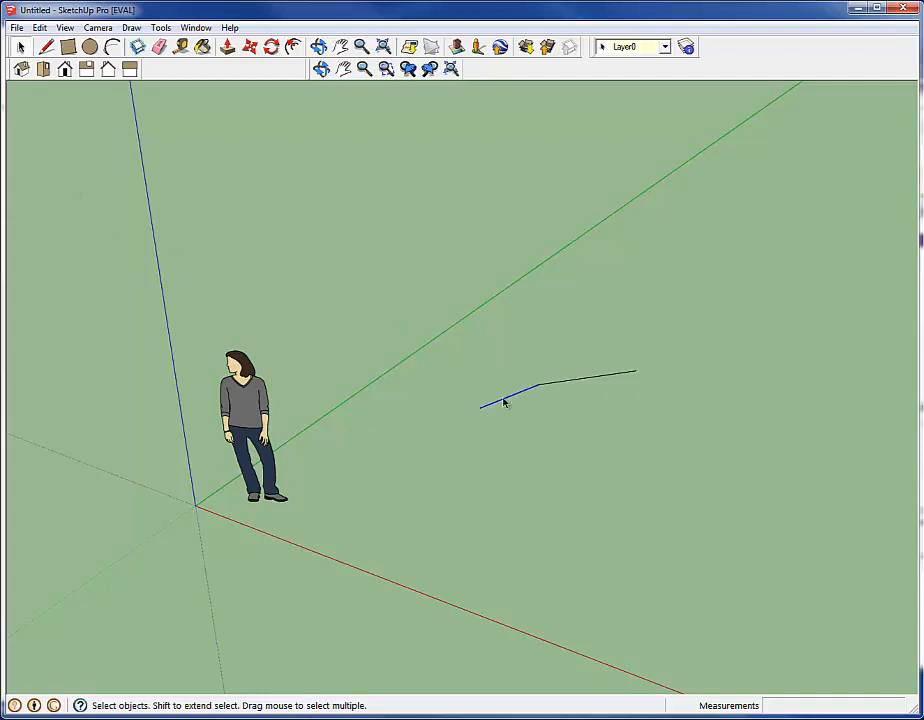
left_click_drag(545, 441, 498, 360)
left_click(450, 506)
Draw a closed triangular face with the Line tool on the far side of the green axis from the bent line
left_click(45, 48)
left_click(313, 197)
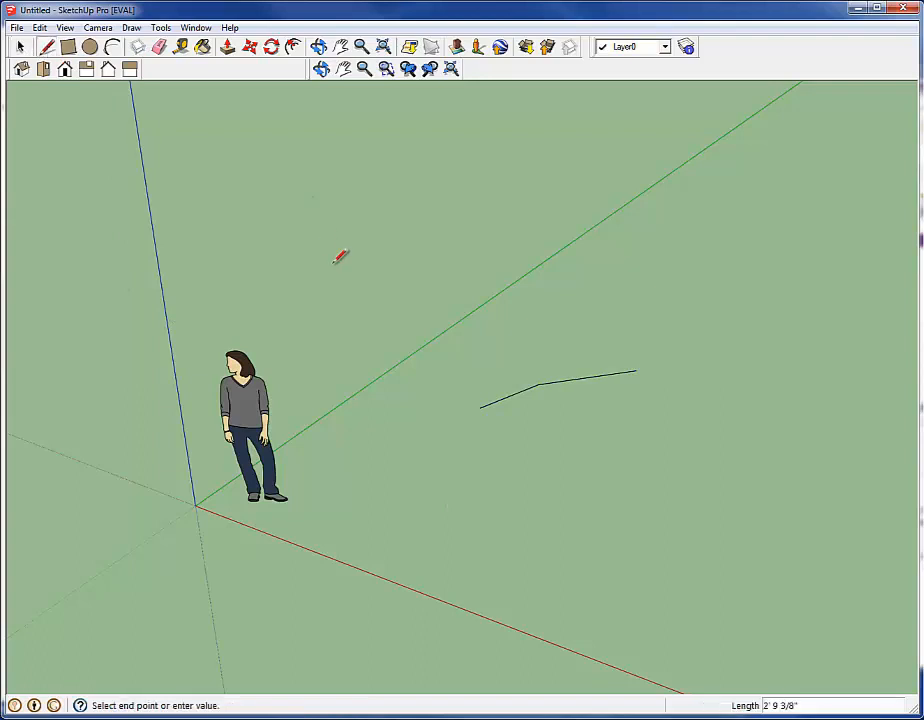
key("Escape")
left_click(427, 328)
left_click(392, 304)
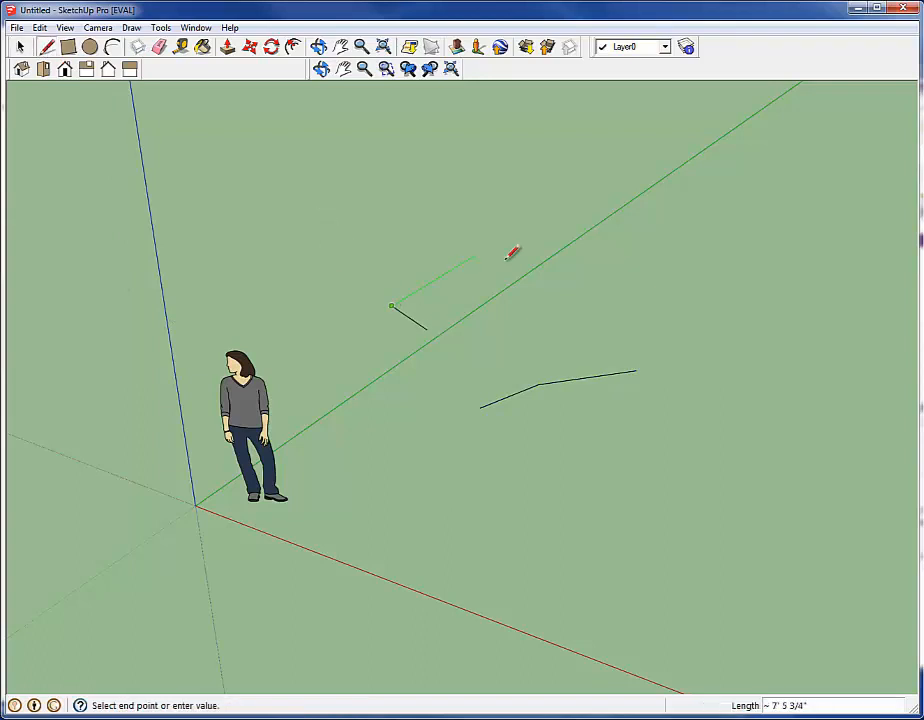
left_click(511, 272)
left_click(427, 328)
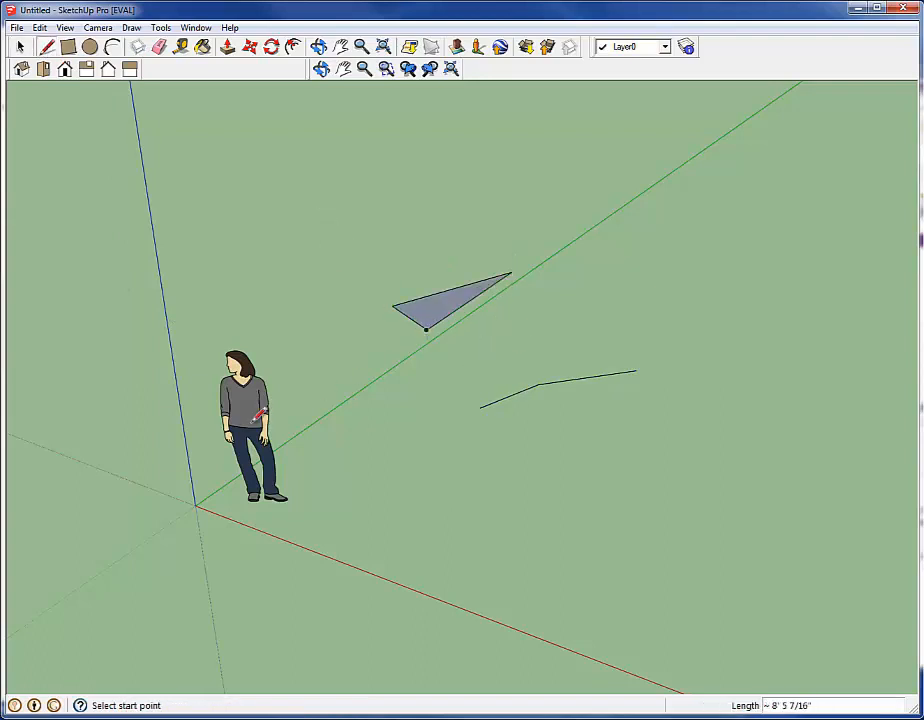
Draw a circle with a radius of about 6' 9" on the ground, overlapping the end of the bent line
left_click(68, 47)
left_click(89, 47)
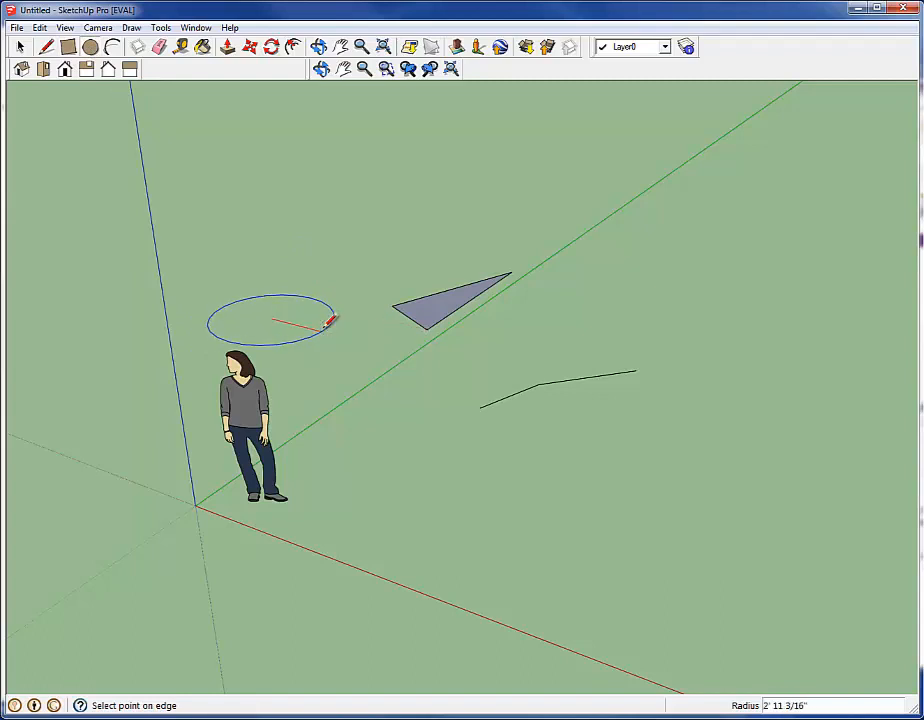
key("Escape")
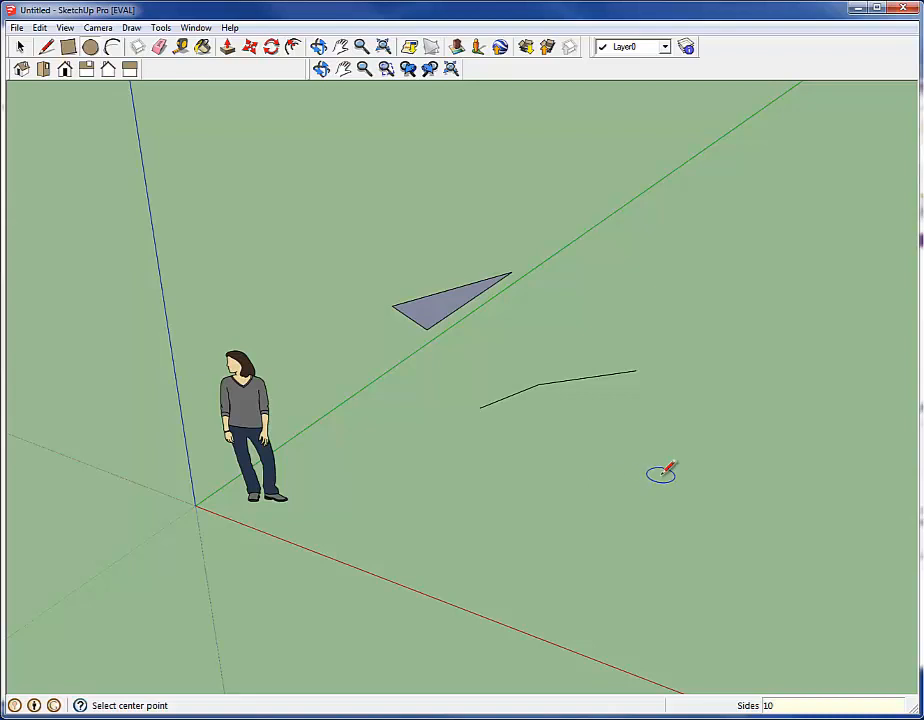
left_click(572, 481)
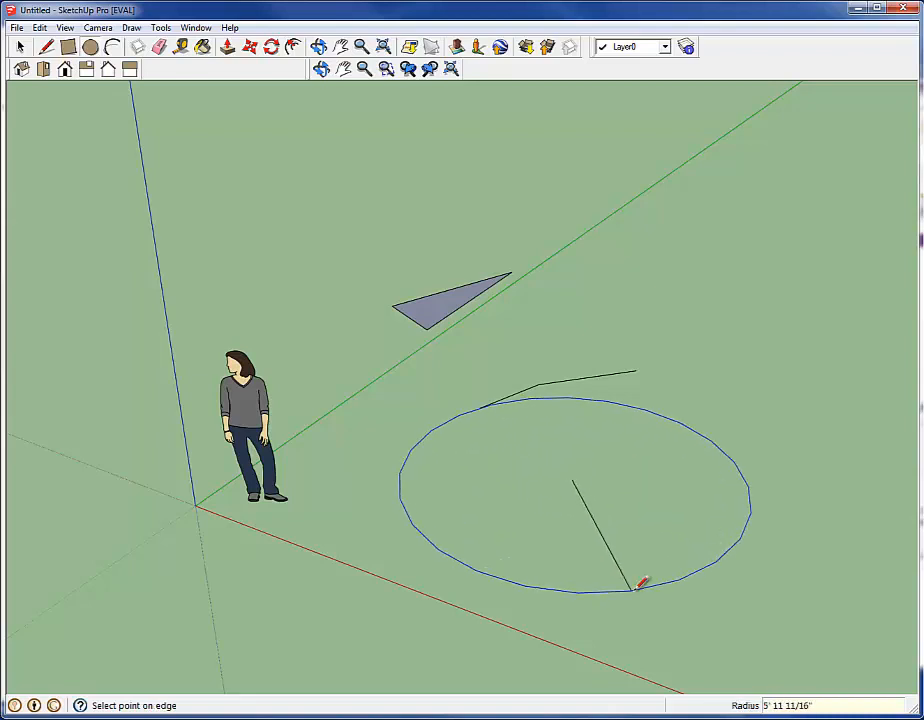
left_click(693, 590)
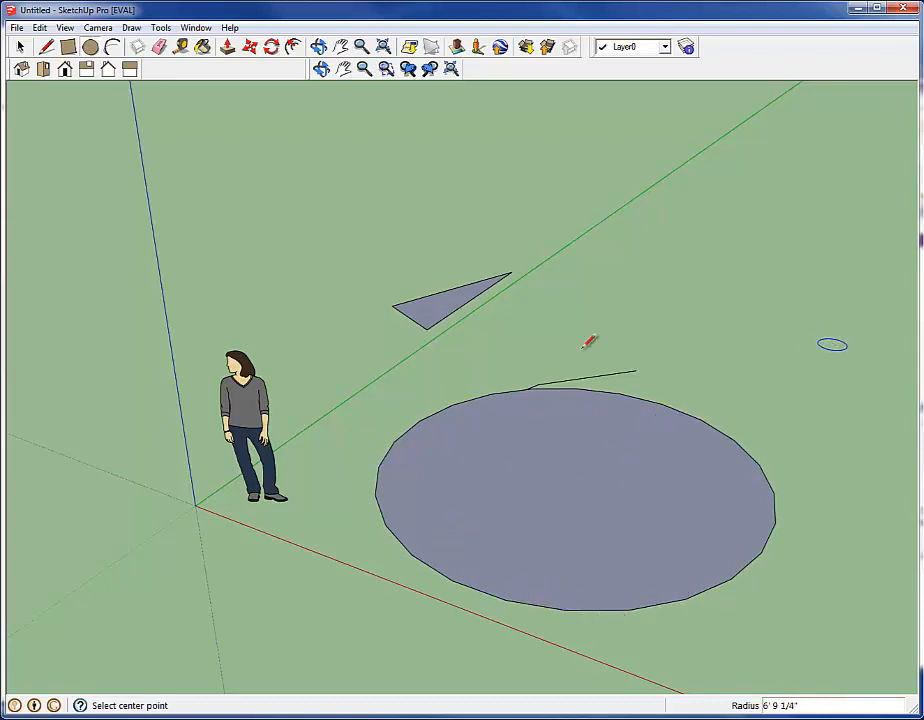
Select the circle's face and Push/Pull it upward about 11' 3" into a cylinder
left_click(20, 46)
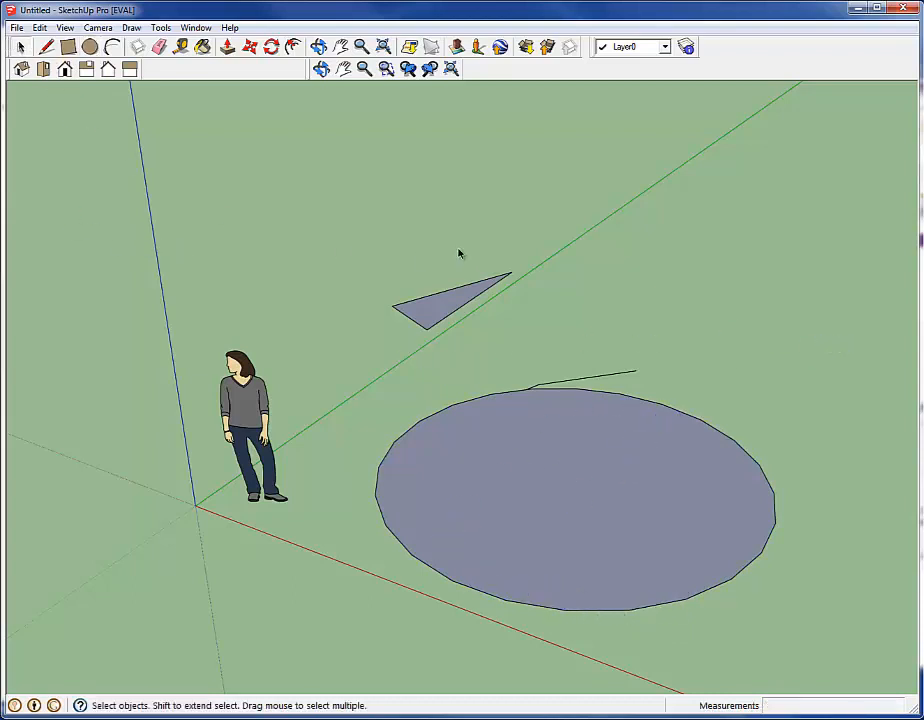
left_click(692, 478)
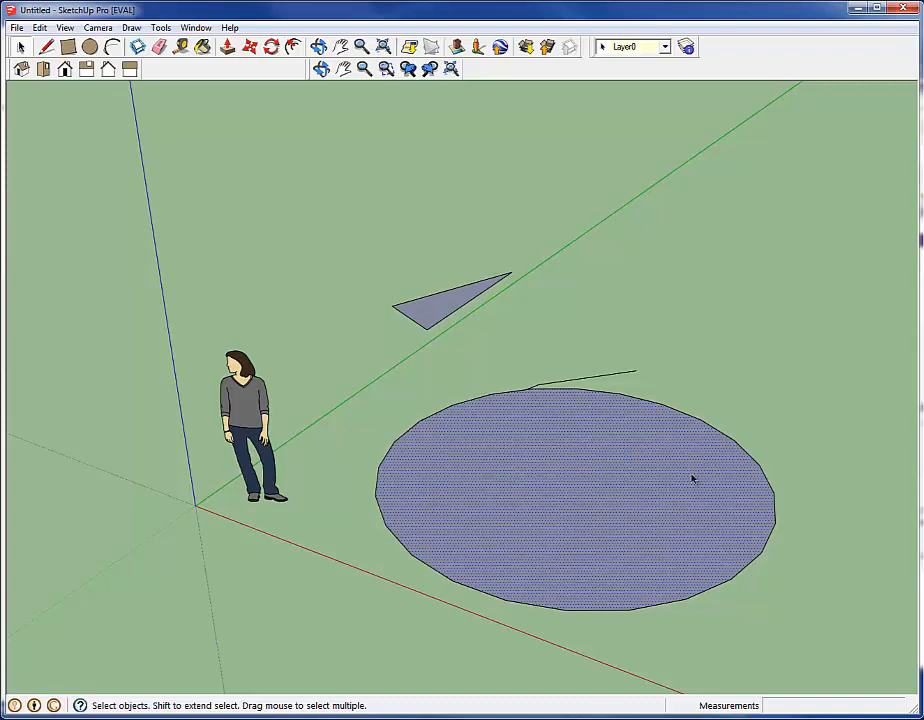
left_click(778, 402)
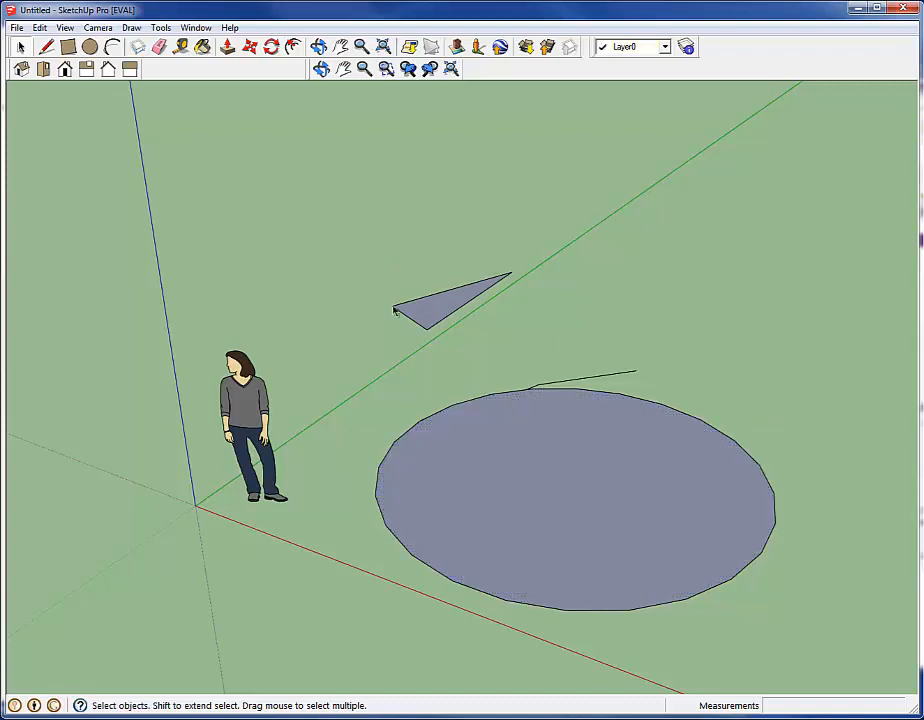
left_click(608, 457)
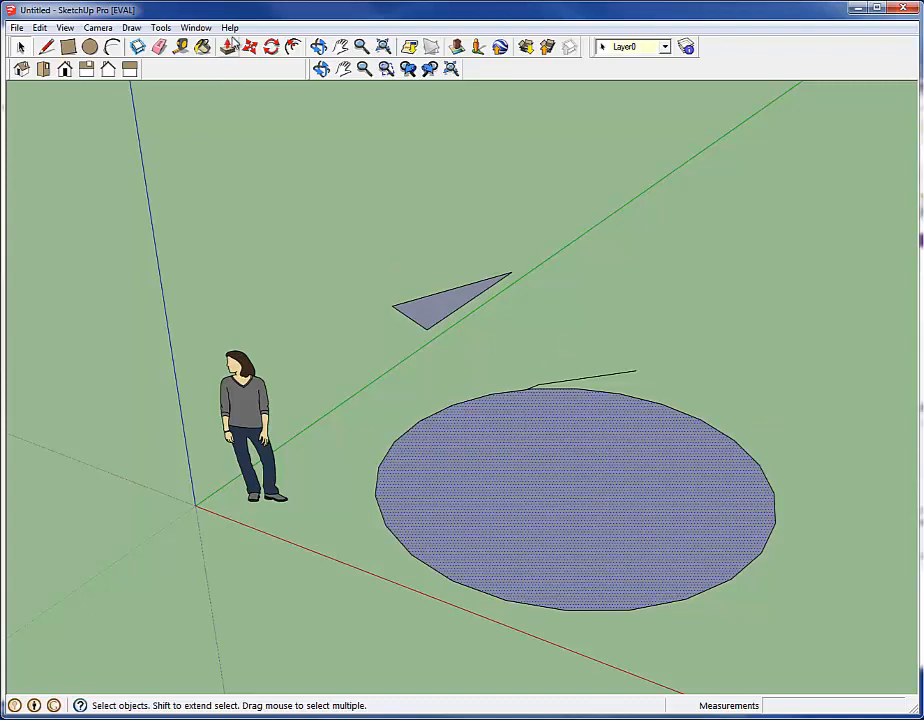
left_click(228, 47)
left_click_drag(573, 503, 637, 179)
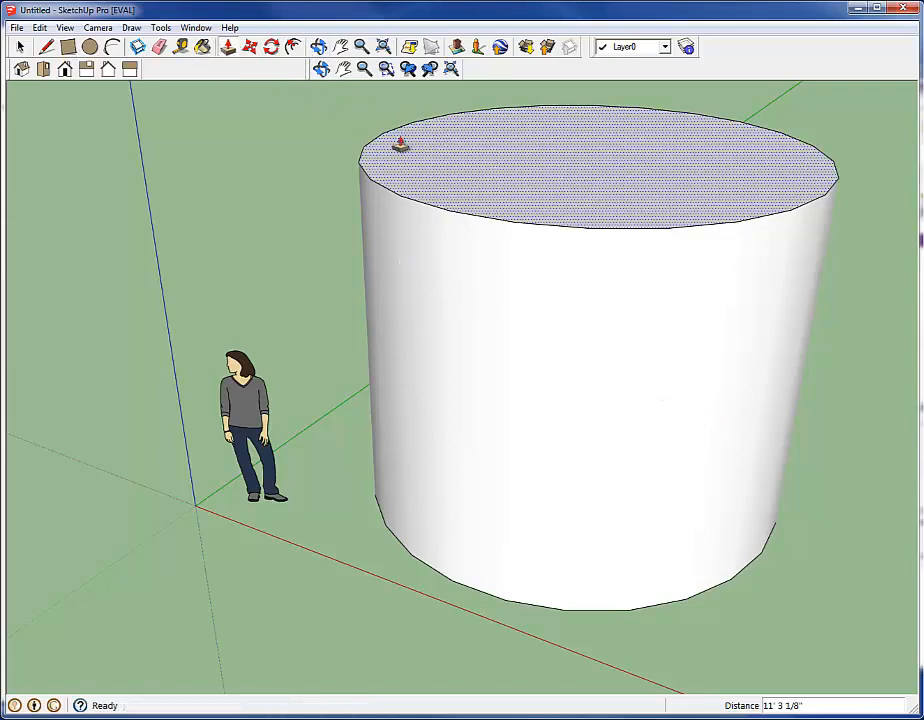
Clear the face selection and examine the whole cylinder from farther away and from other angles
left_click(362, 47)
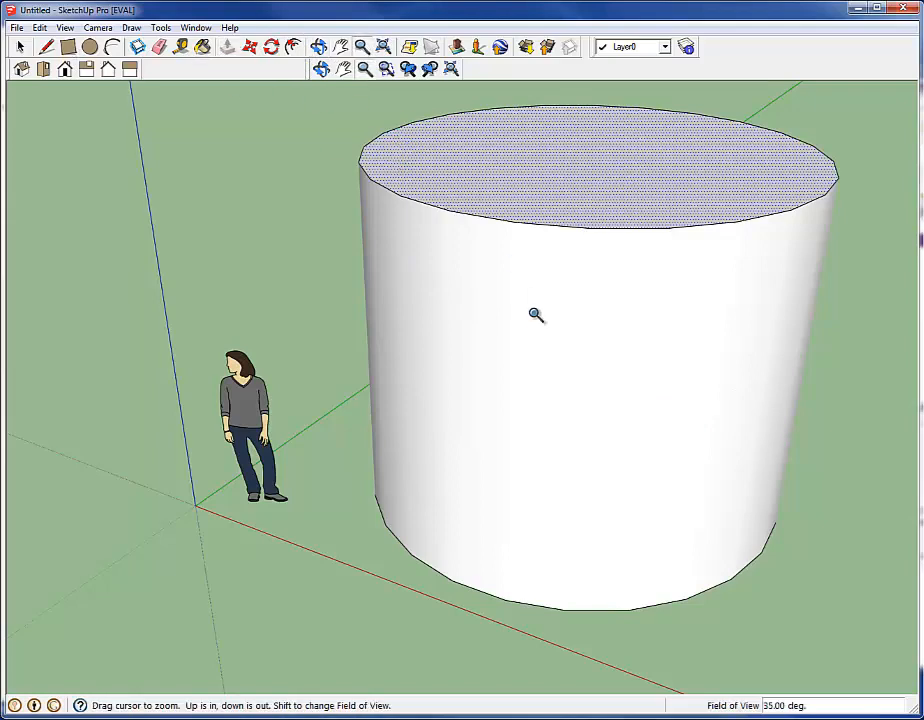
left_click_drag(534, 316, 627, 551)
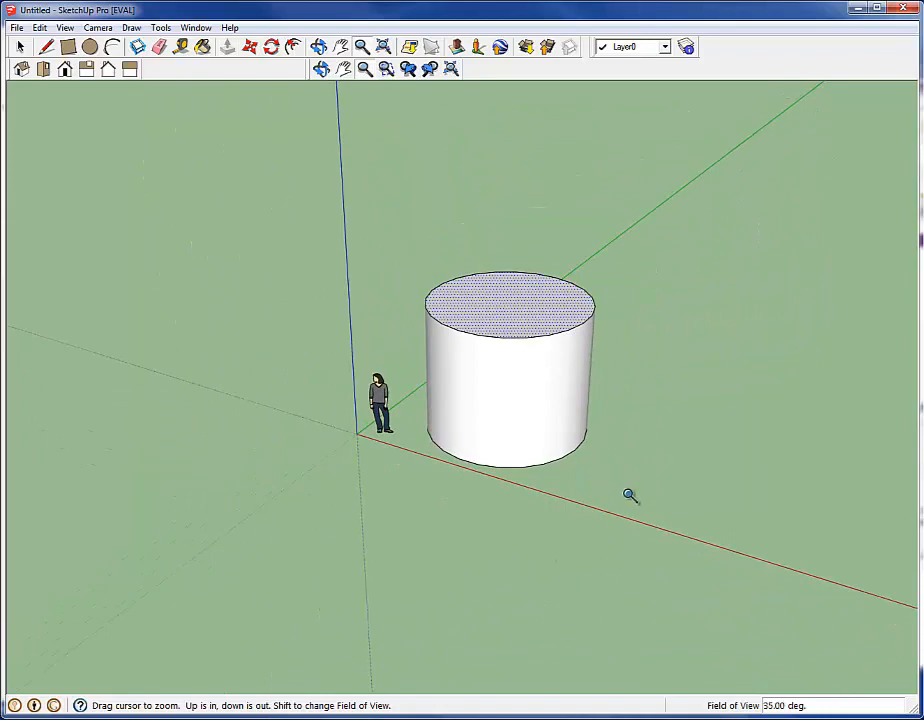
key("space")
left_click(644, 405)
middle_click_drag(644, 403, 534, 519)
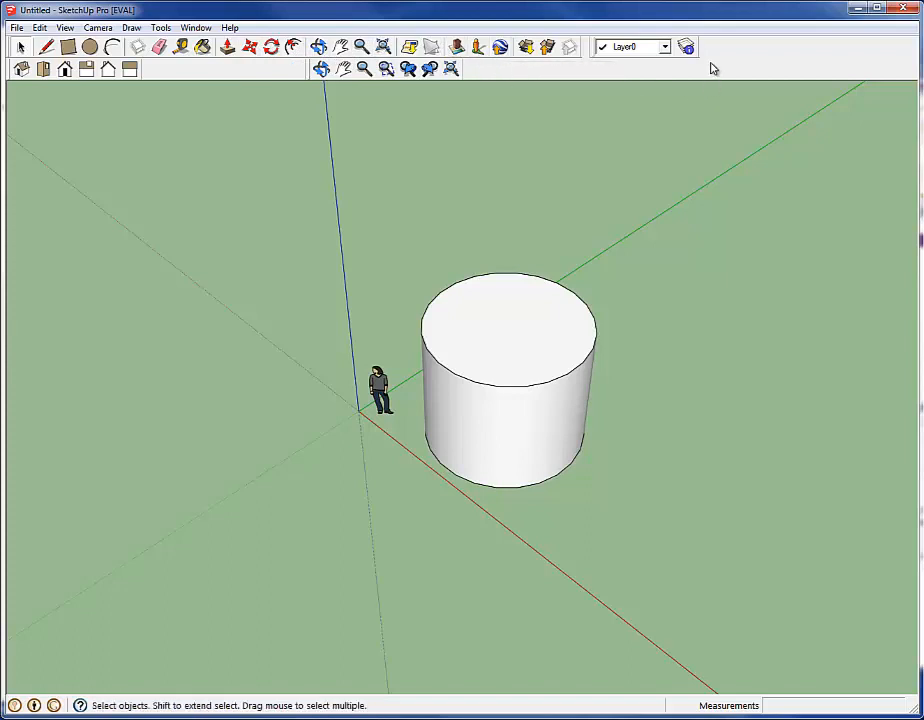
left_click(665, 48)
left_click(630, 61)
middle_click_drag(268, 545, 378, 456)
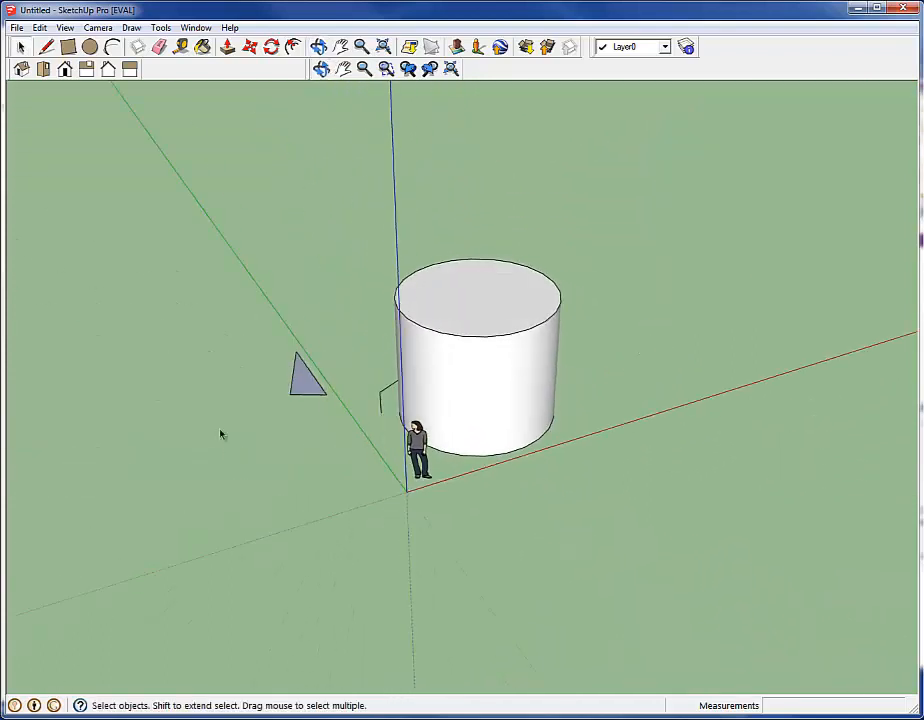
Delete the left edge of the triangular face beside the green axis so that the face opens
left_click(386, 68)
left_click_drag(231, 306, 360, 469)
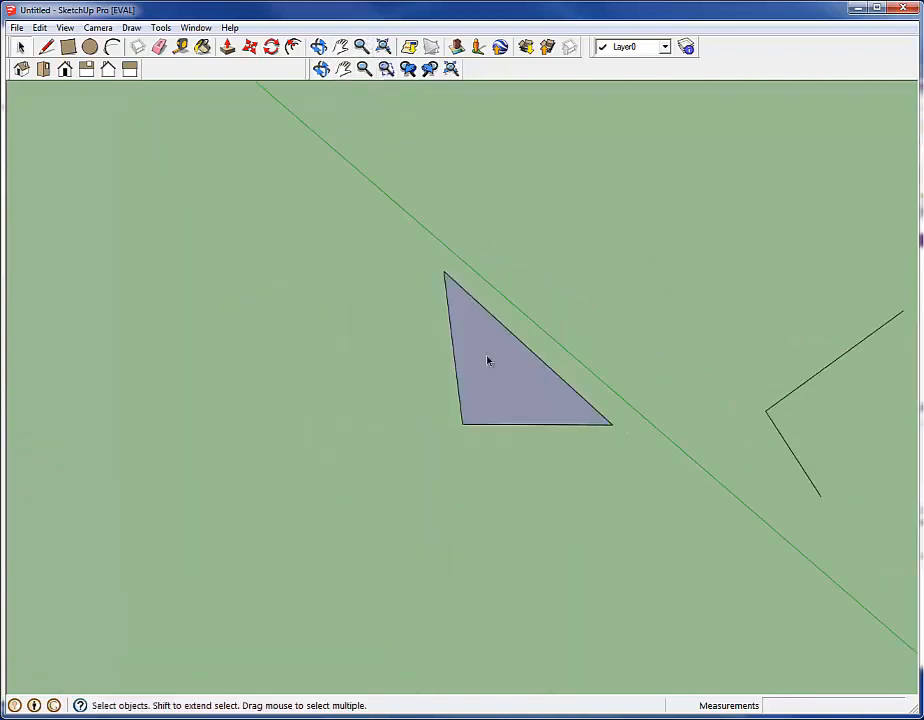
left_click(481, 359)
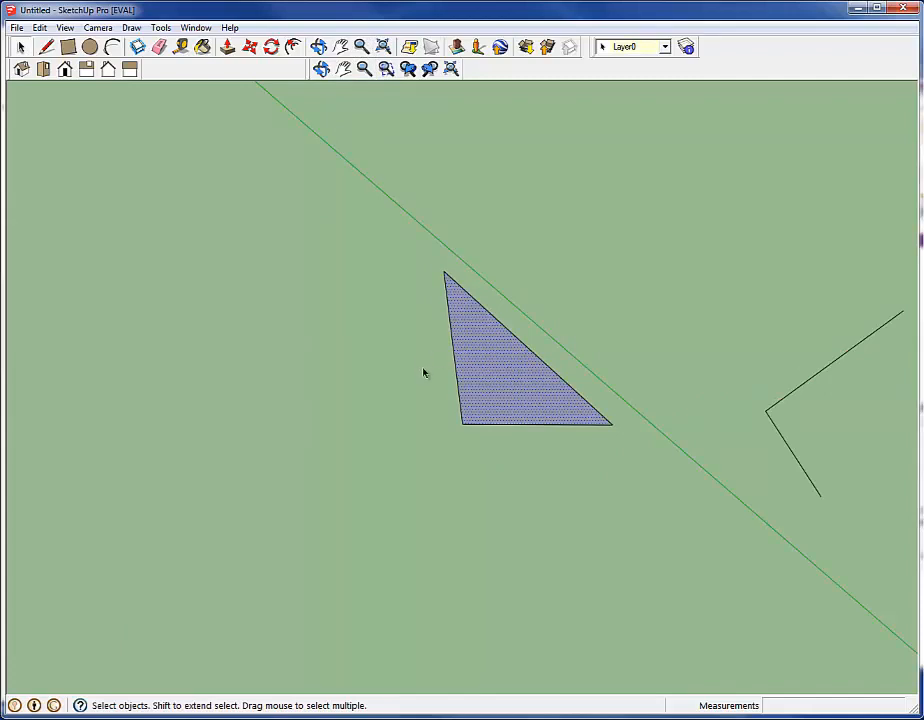
left_click(455, 365)
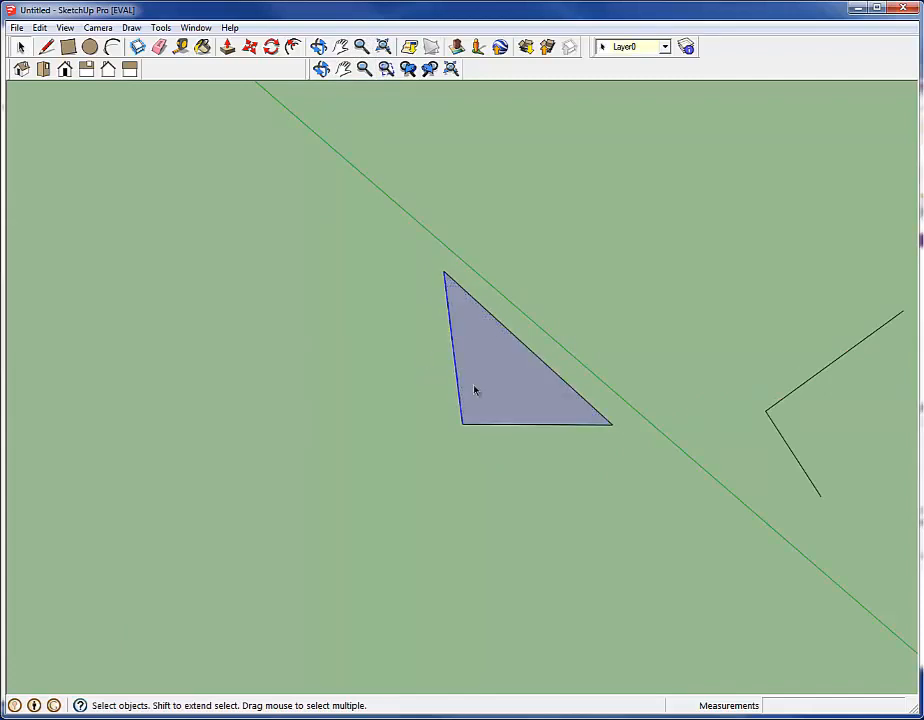
key("Delete")
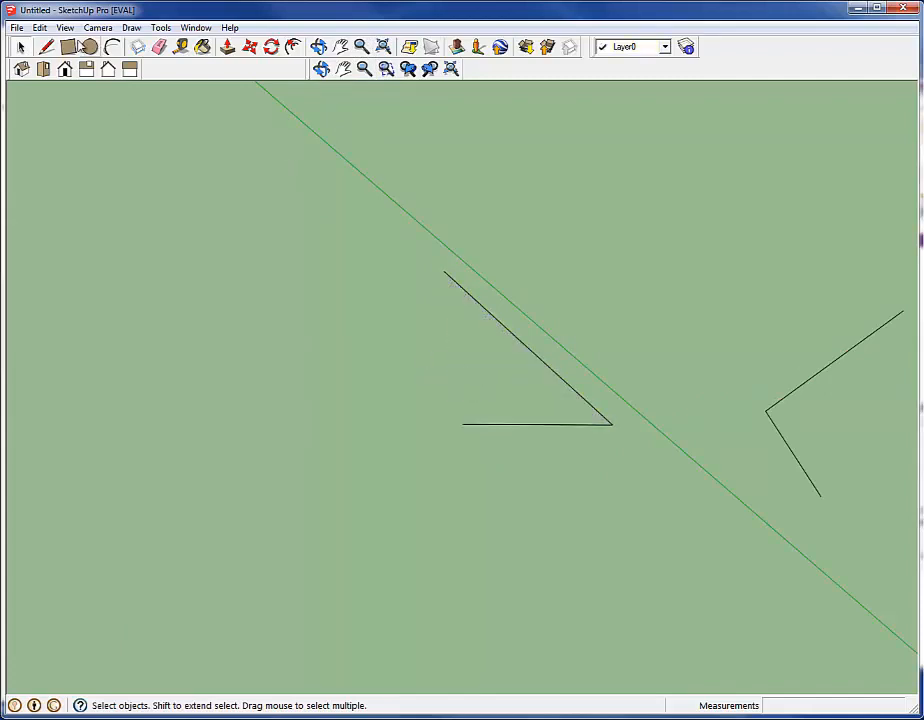
Draw two connected lines between the open ends of the former triangle, bulging outward, to close a four-sided face
left_click(46, 47)
left_click(446, 272)
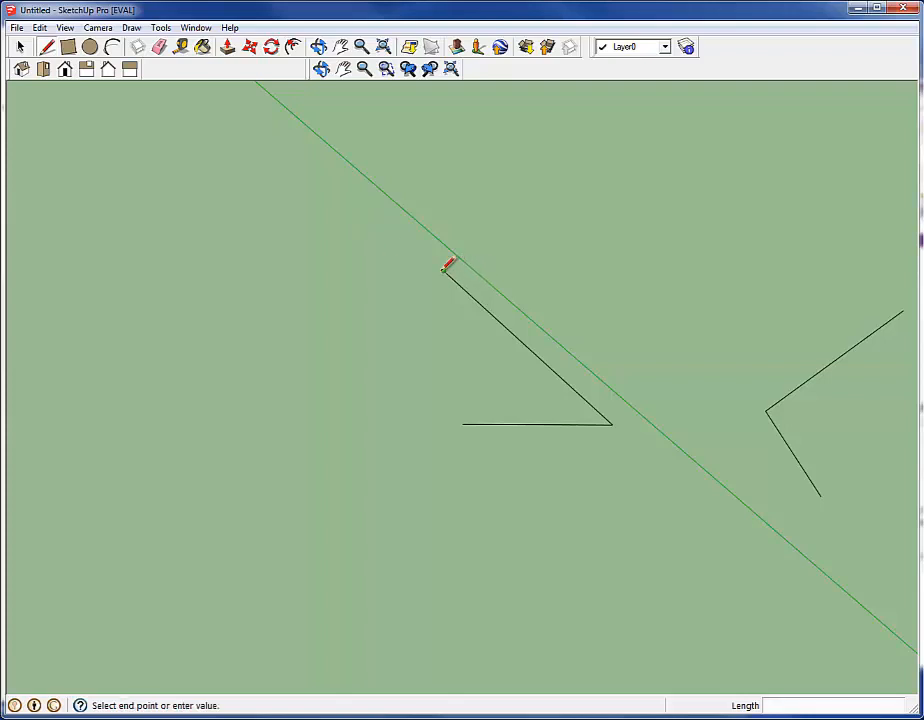
left_click(391, 376)
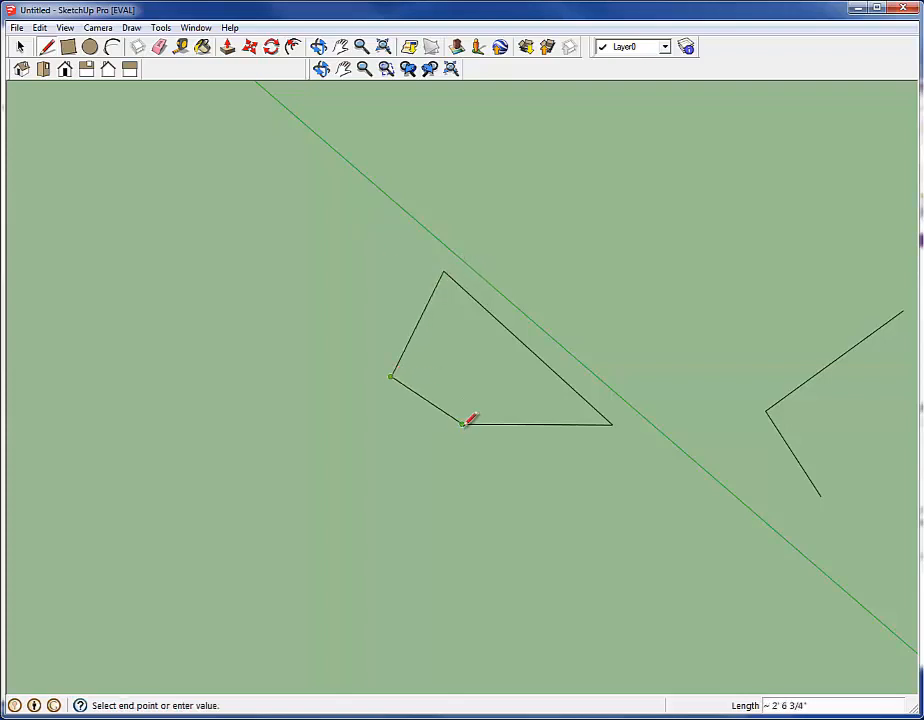
left_click(463, 424)
left_click(19, 47)
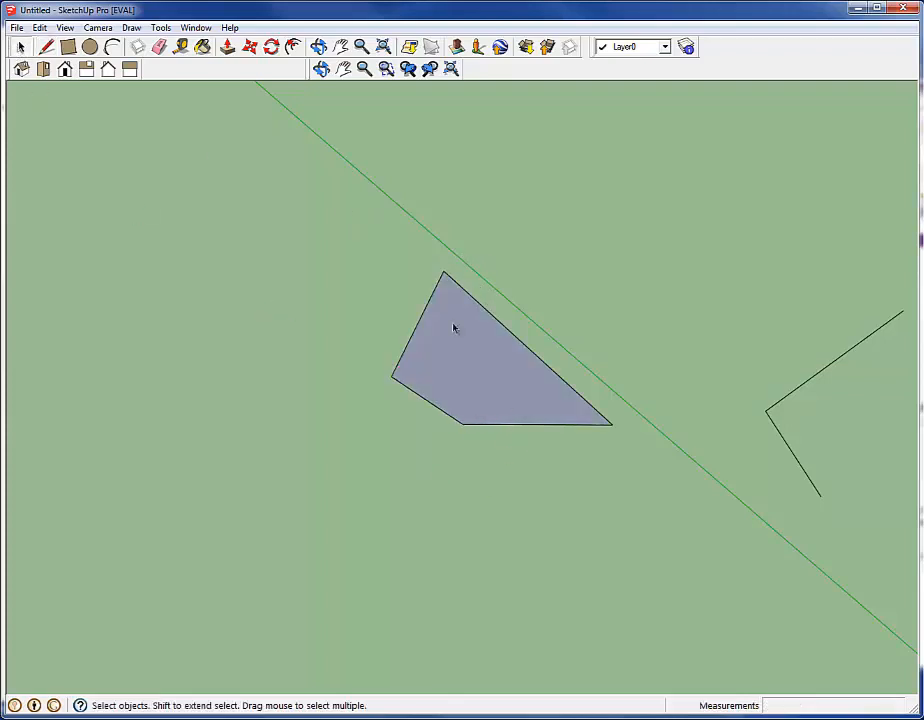
Select the four-sided face, Push/Pull it upward about 5' 6" into a prism and clear the selection
left_click(425, 377)
key("p")
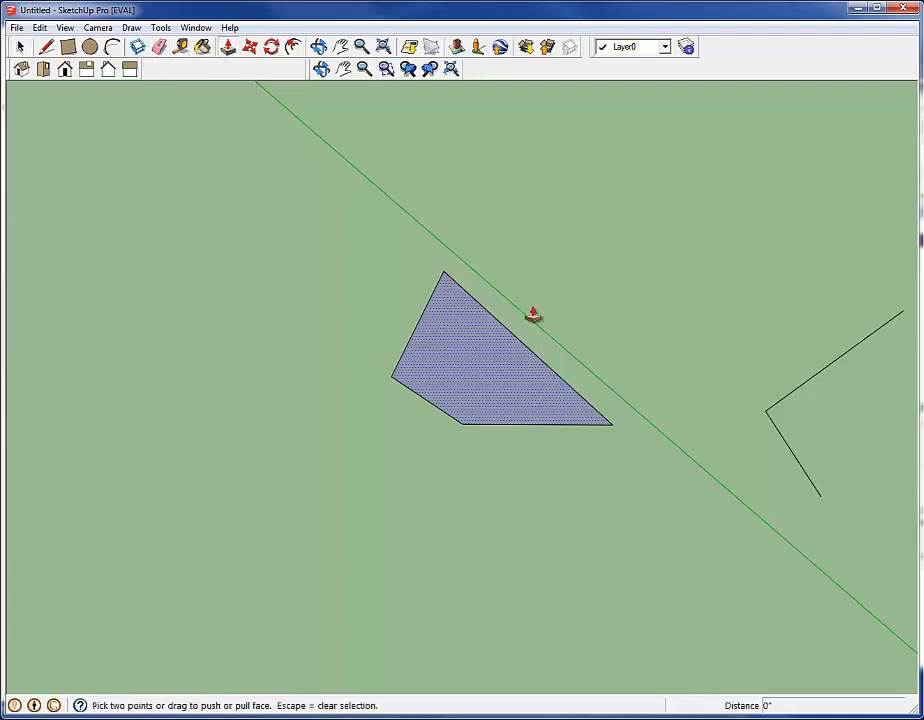
left_click_drag(485, 375, 504, 152)
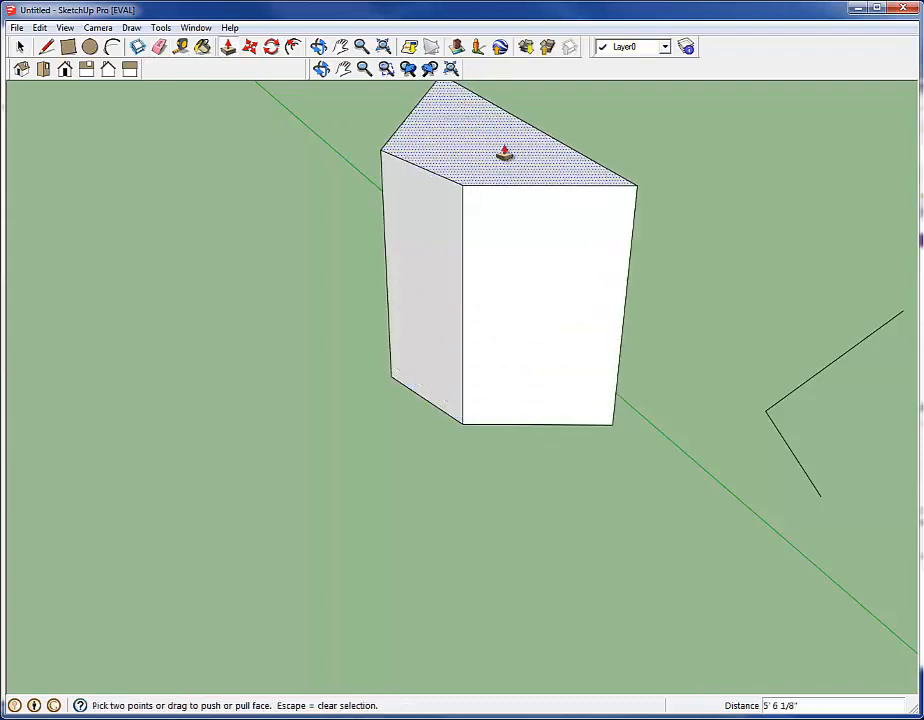
left_click(680, 148)
left_click(632, 152)
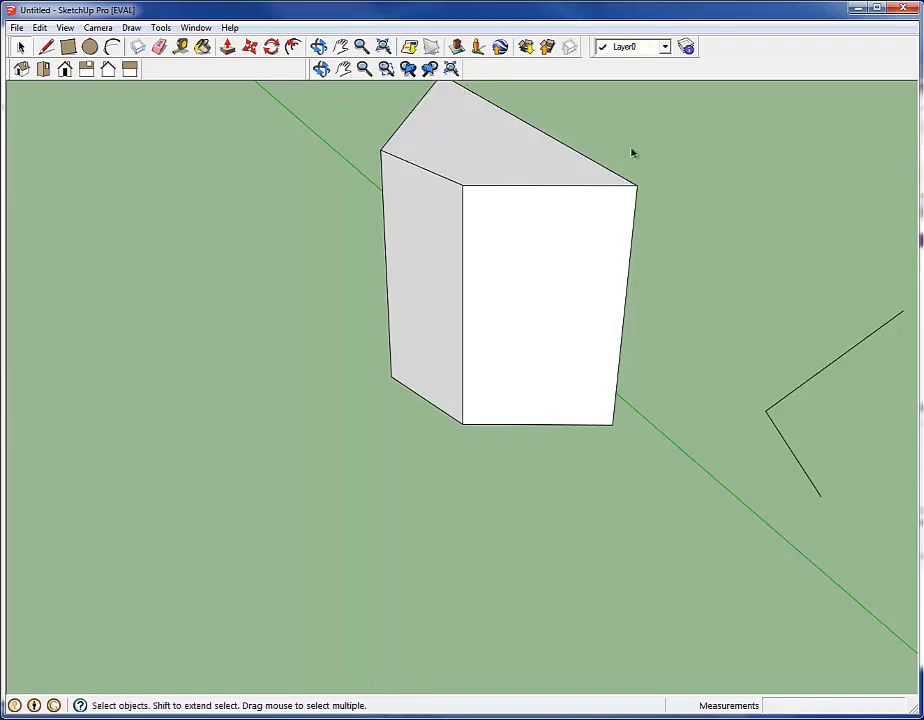
Practise selecting the prism's top face alone, the face with its bounding edges, and the whole connected prism, clearing the selection each time
middle_click_drag(660, 168, 630, 319)
left_click(488, 278)
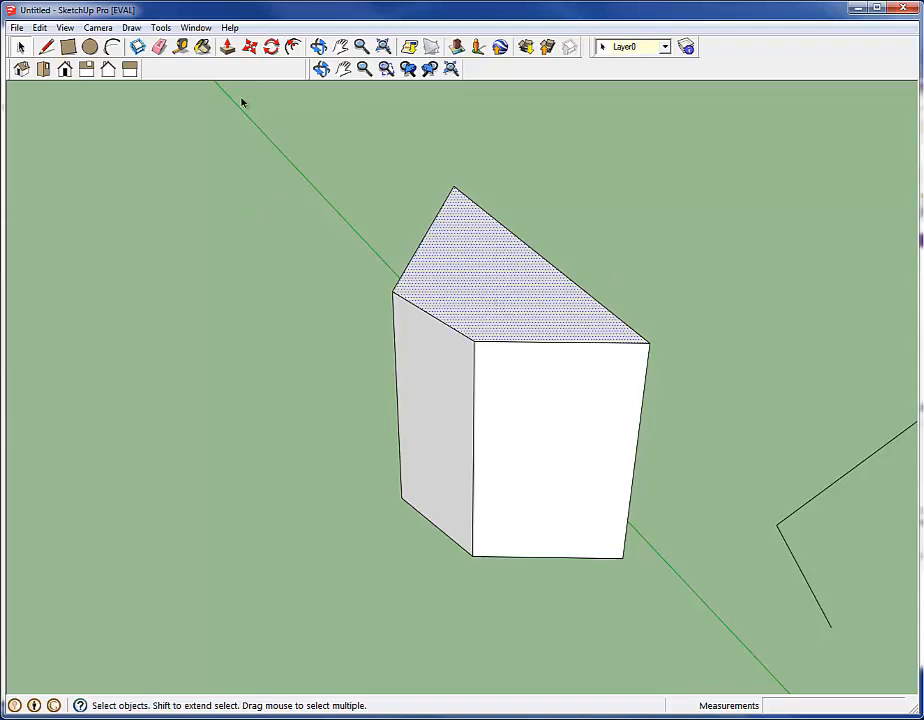
left_click(392, 247)
left_click(473, 272)
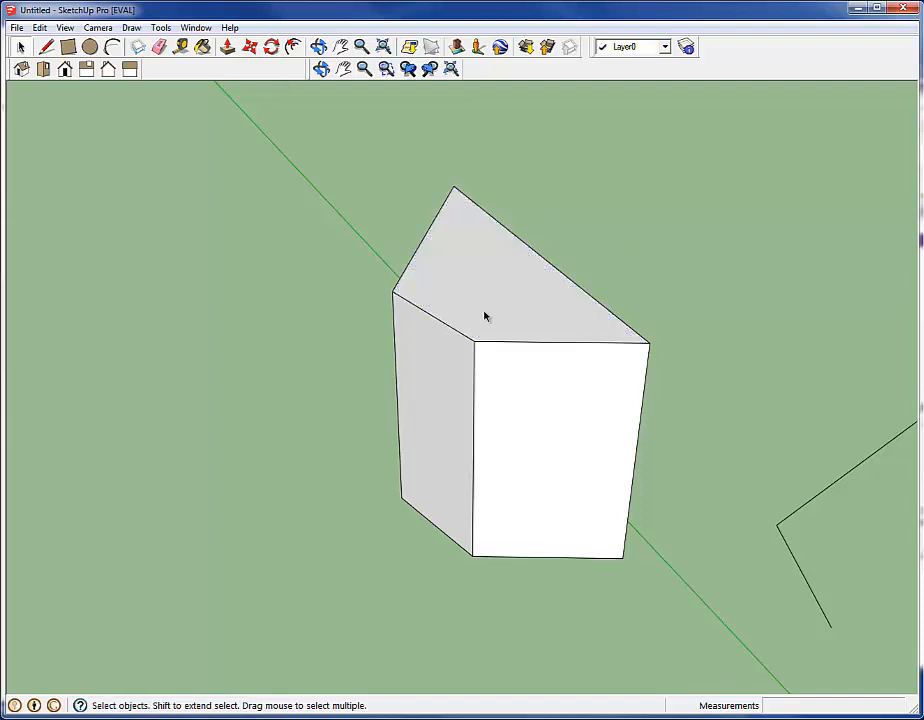
double_click(485, 316)
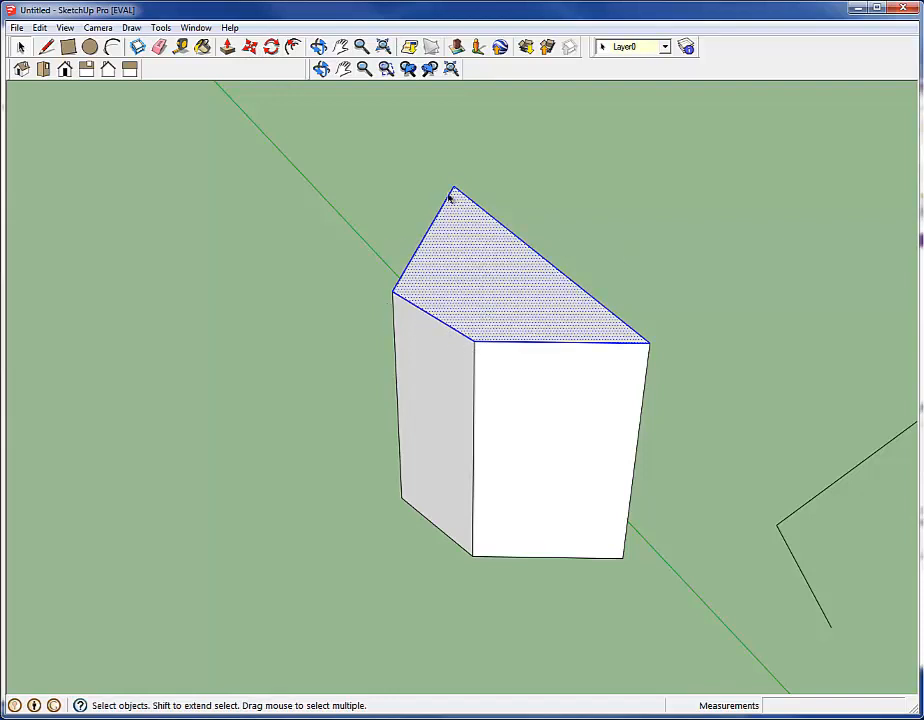
left_click(700, 266)
triple_click(470, 288)
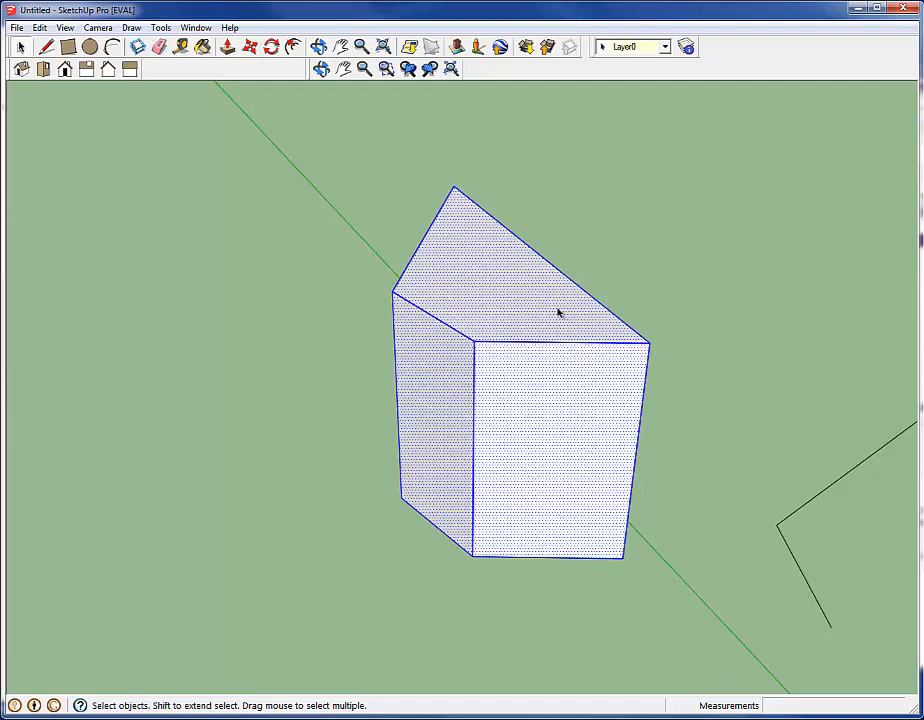
left_click(701, 290)
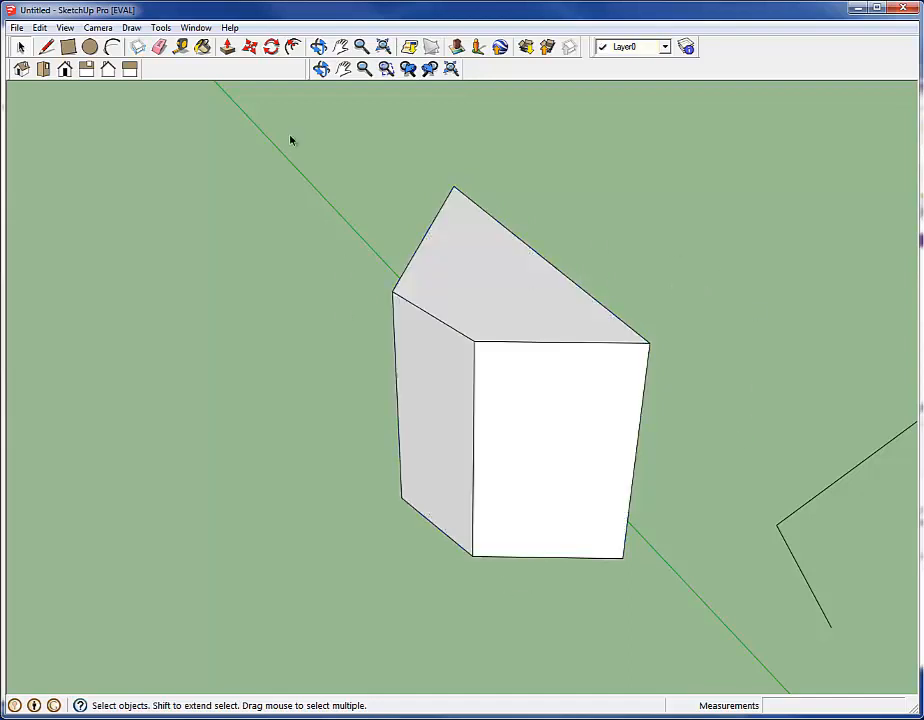
Rotate the prism's top face about 49 degrees around a point on that face and clear the selection
left_click(500, 278)
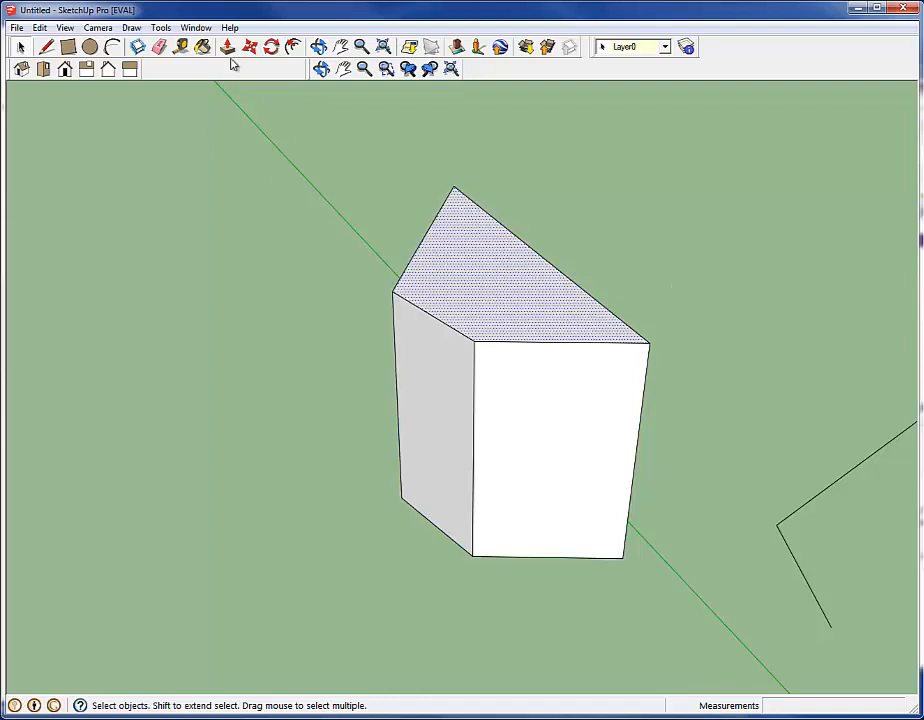
left_click(271, 46)
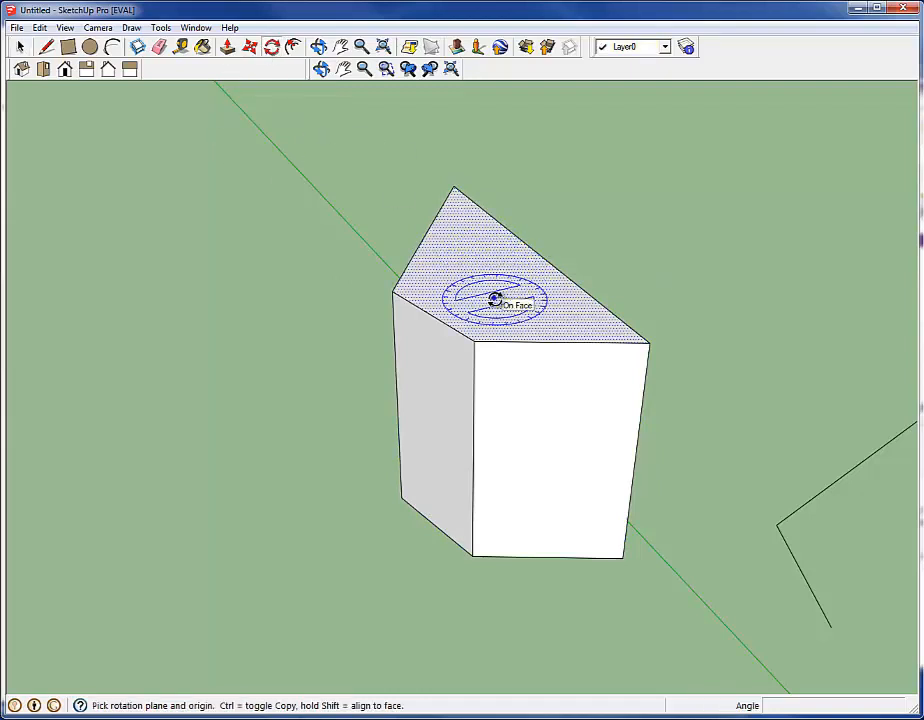
left_click(494, 298)
left_click(807, 311)
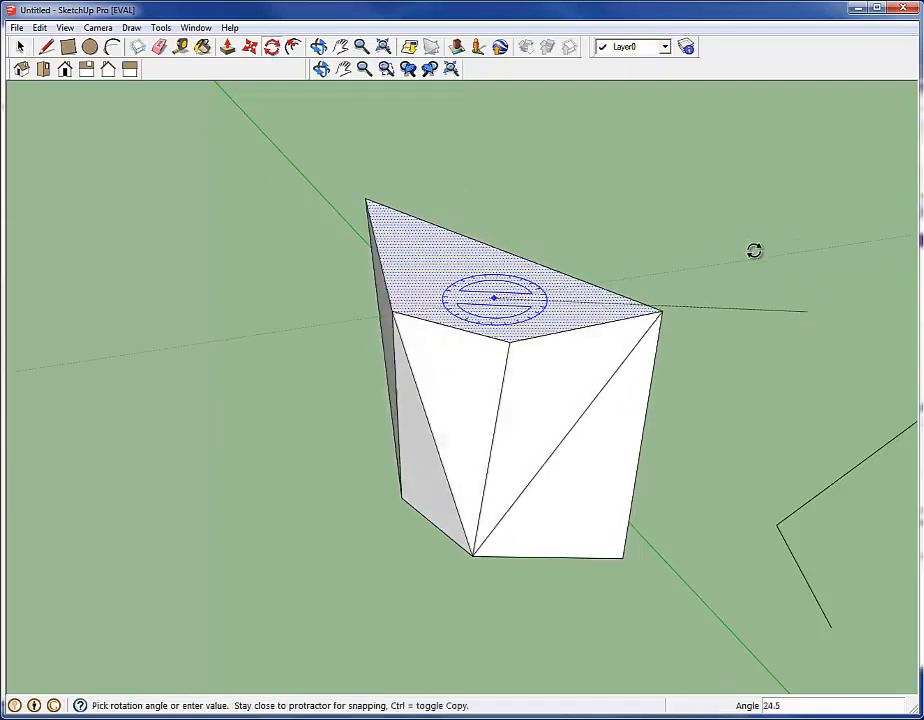
left_click(695, 204)
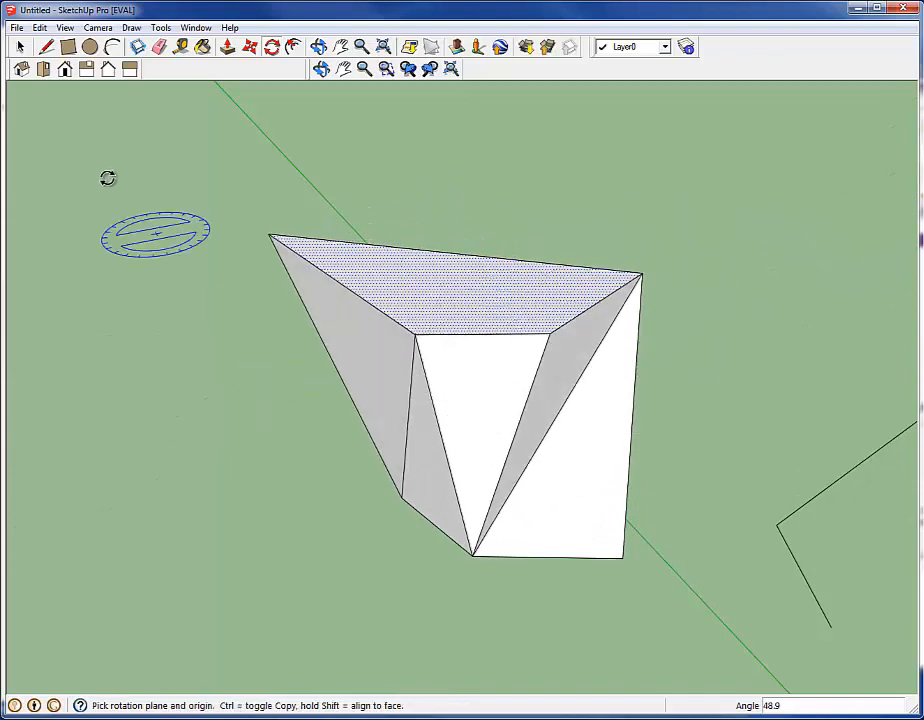
left_click(20, 47)
left_click(141, 398)
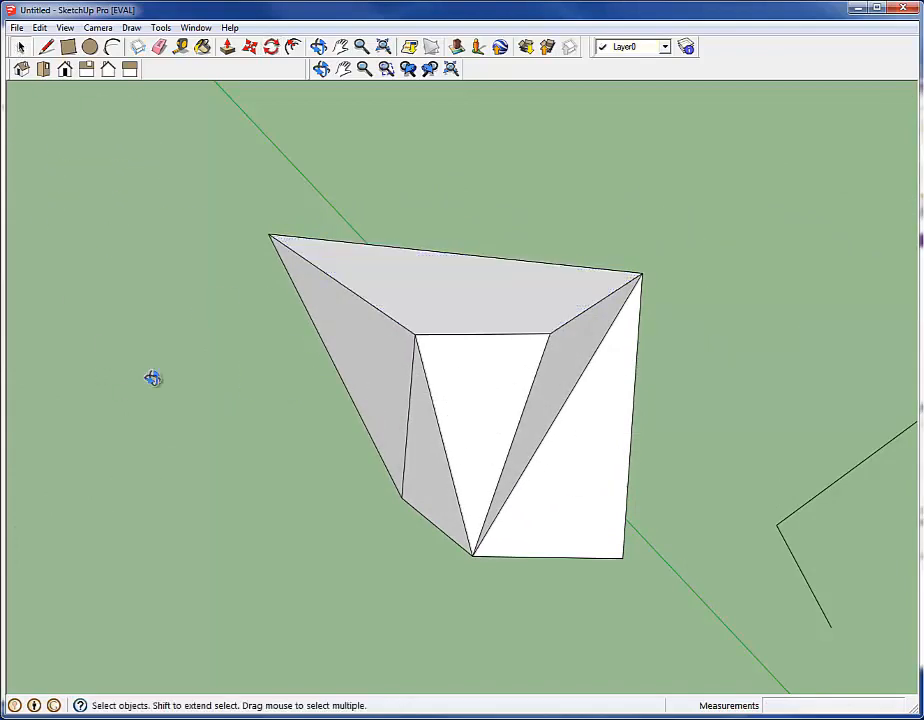
Inspect the twisted solid, then draw a line about 3' 7" long across its top face from the front left corner to the back edge
middle_click_drag(152, 377, 910, 190)
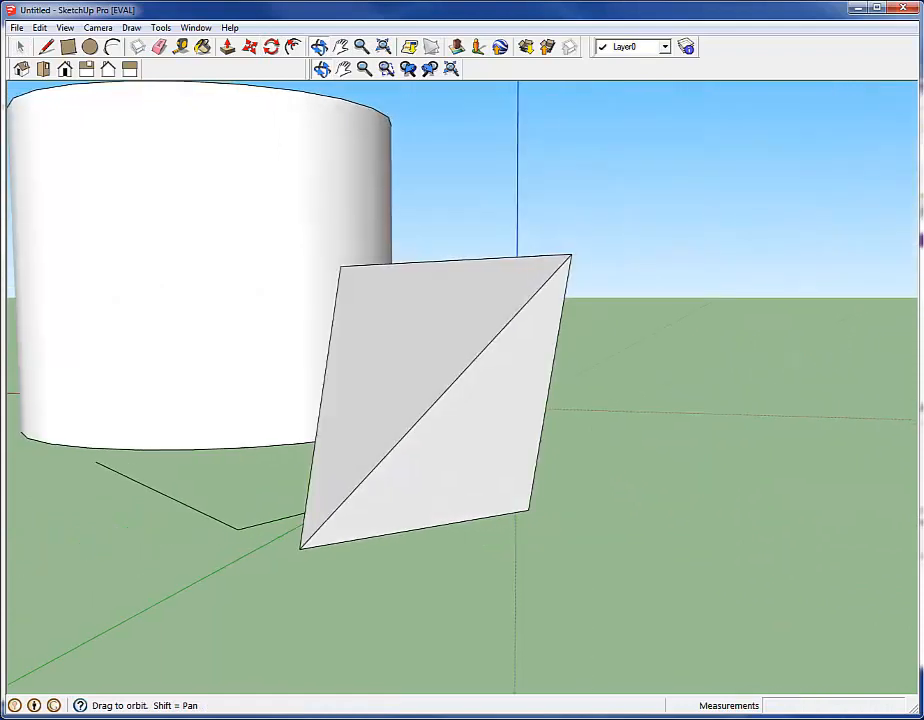
middle_click_drag(918, 240, 322, 363)
middle_click_drag(446, 464, 712, 538)
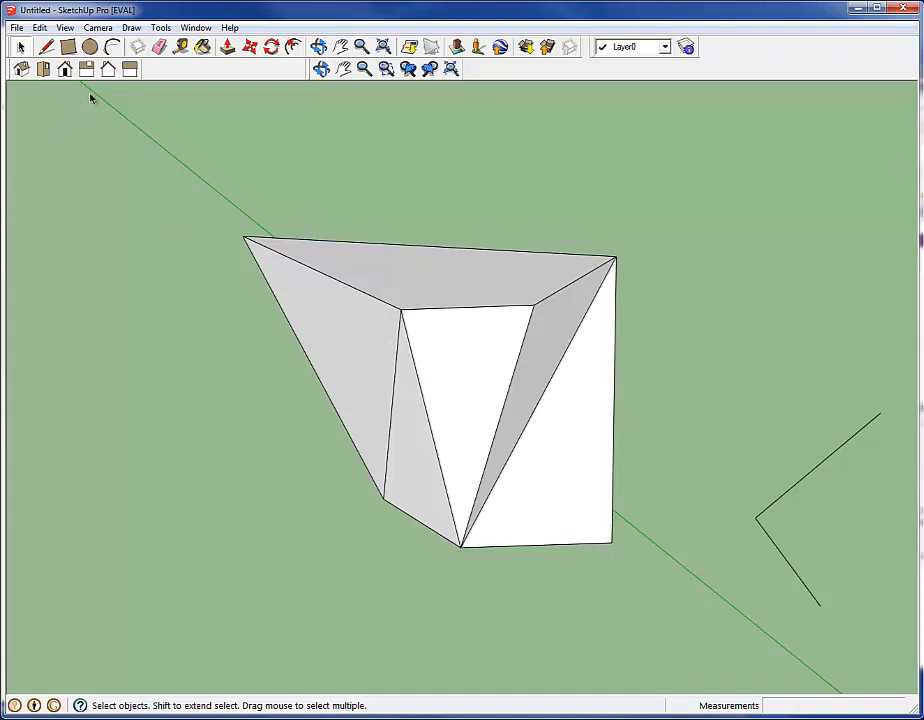
left_click(47, 50)
left_click(401, 309)
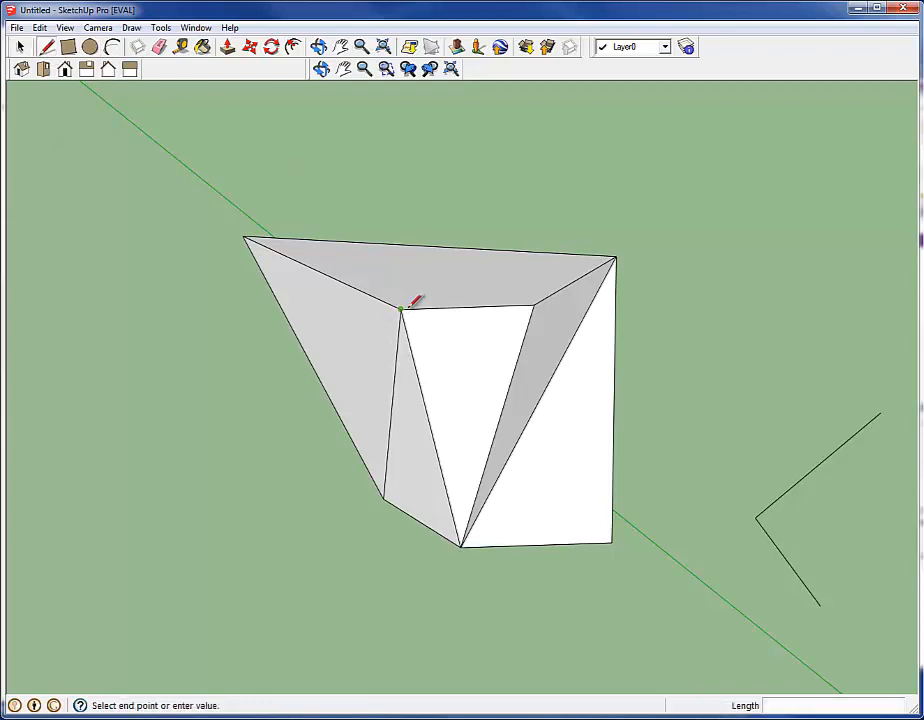
left_click(424, 245)
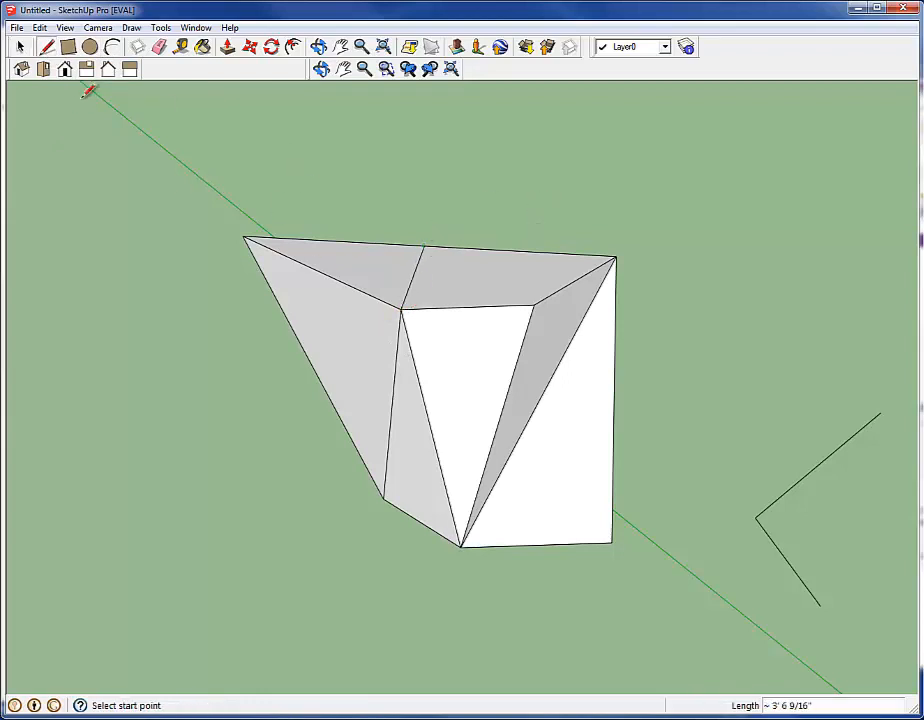
key("space")
Move the dividing line on the top face straight up about 2' 10" with Auto-fold toggled, and view the folded solid from another side
left_click(410, 288)
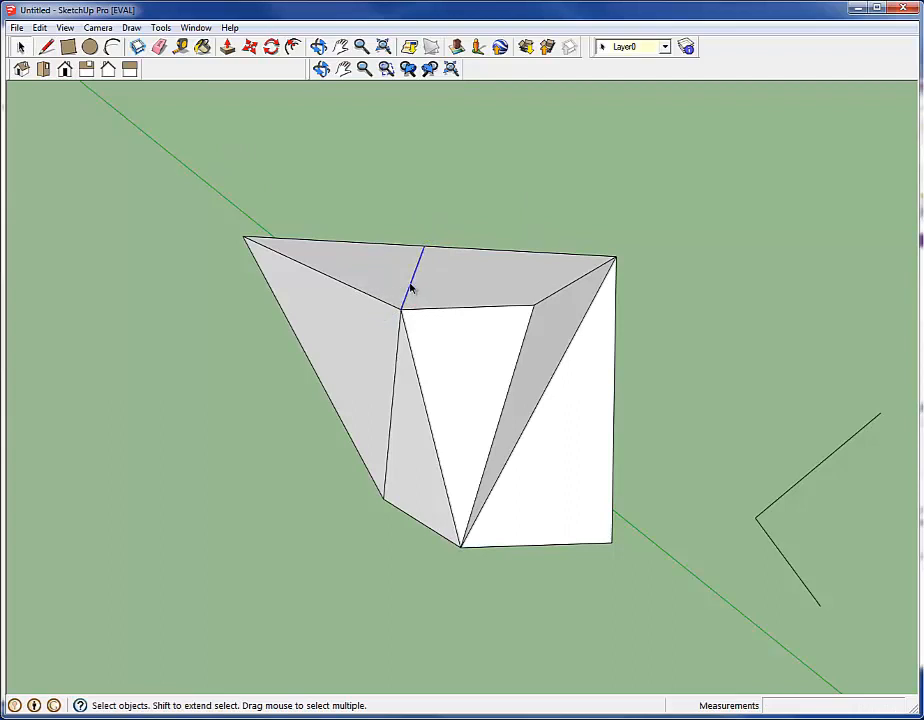
left_click(227, 47)
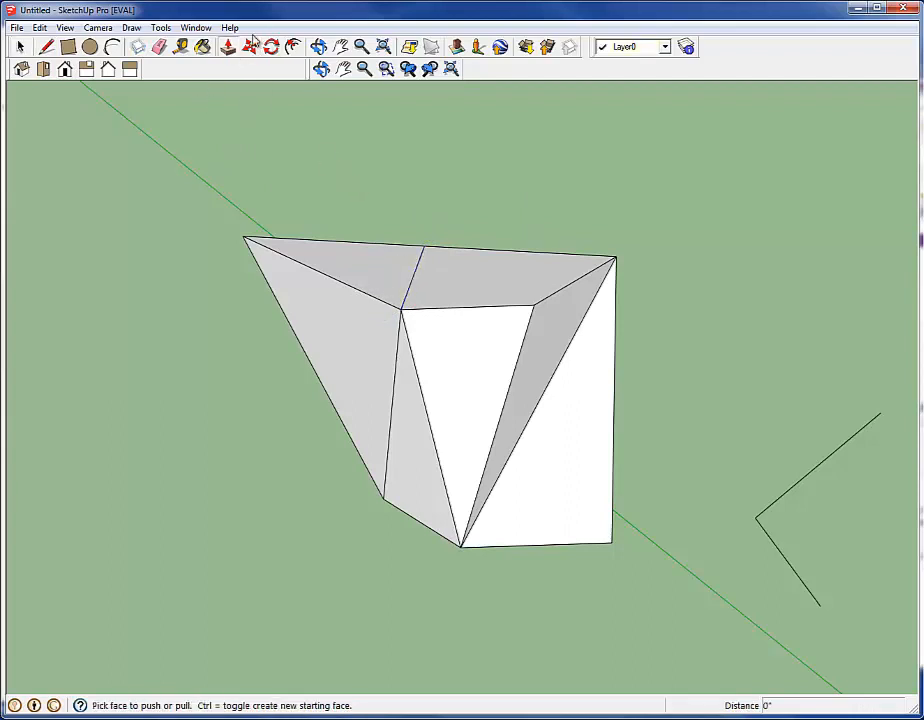
left_click(250, 47)
left_click(415, 280)
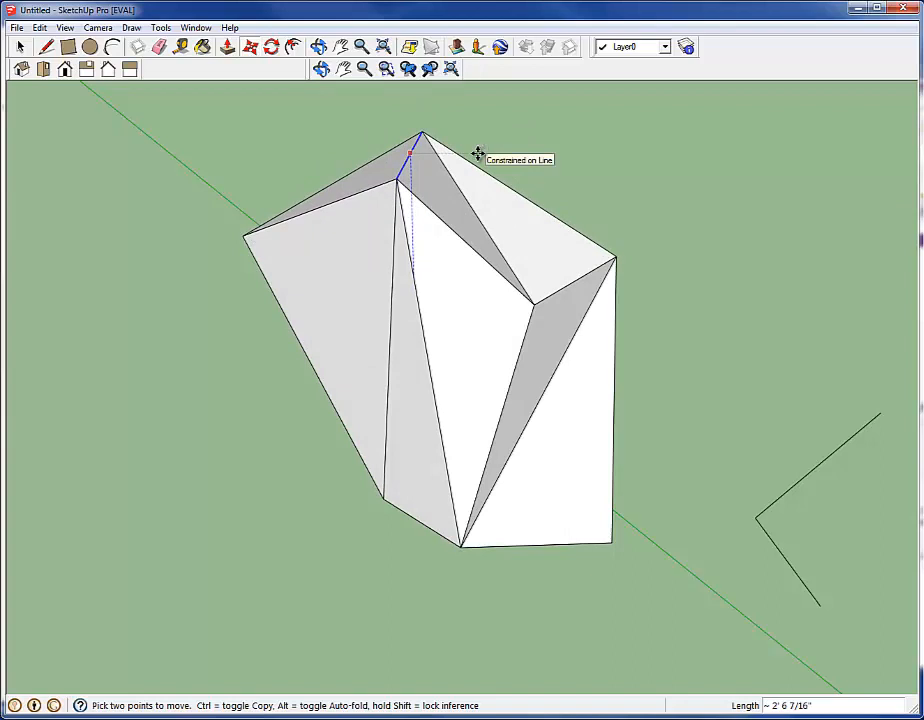
key("alt")
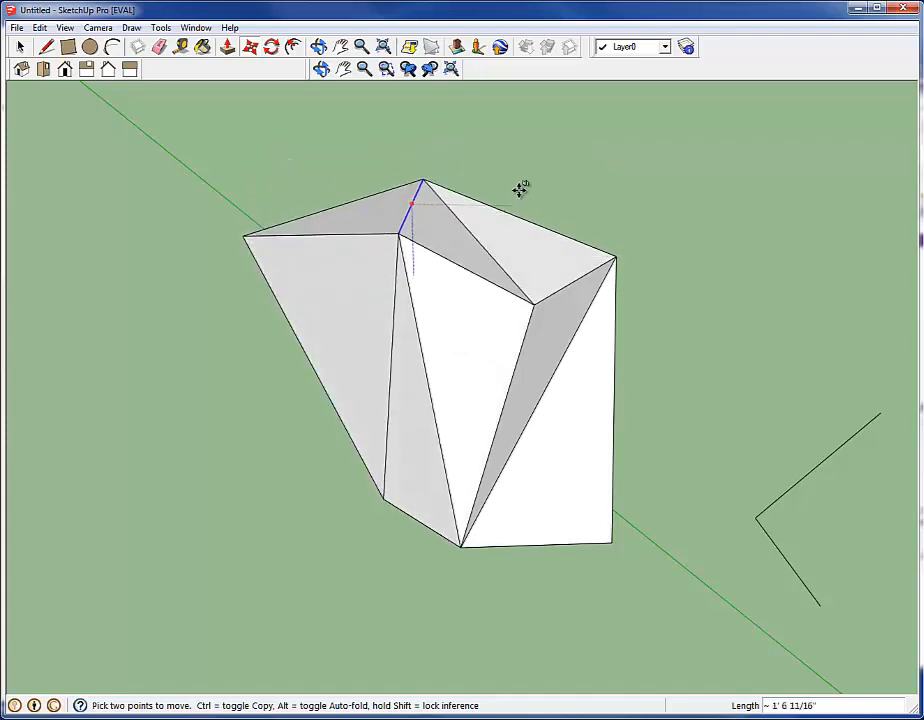
left_click(537, 141)
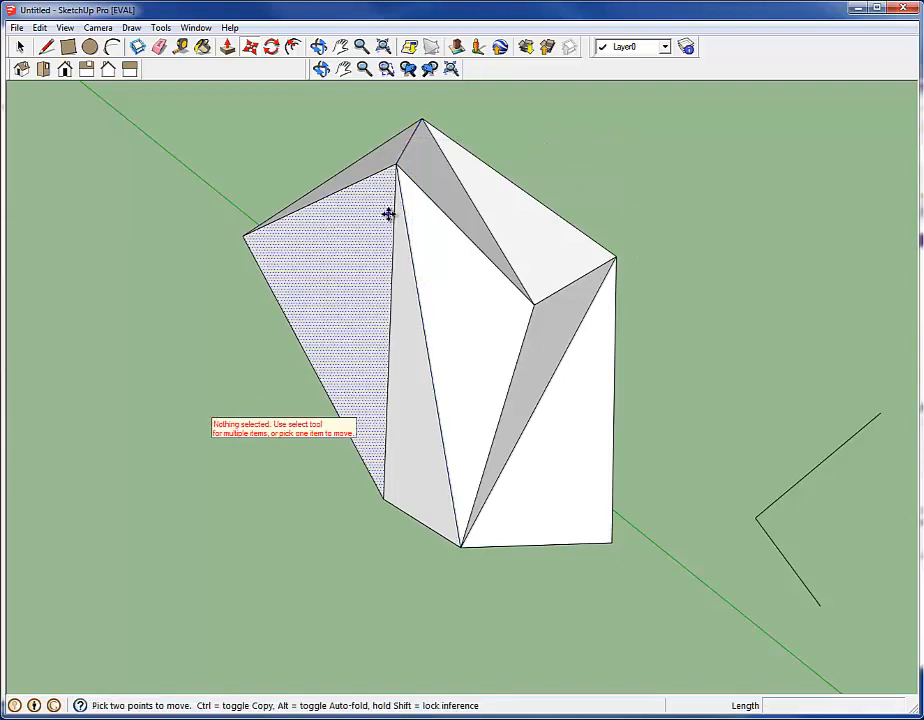
left_click(19, 47)
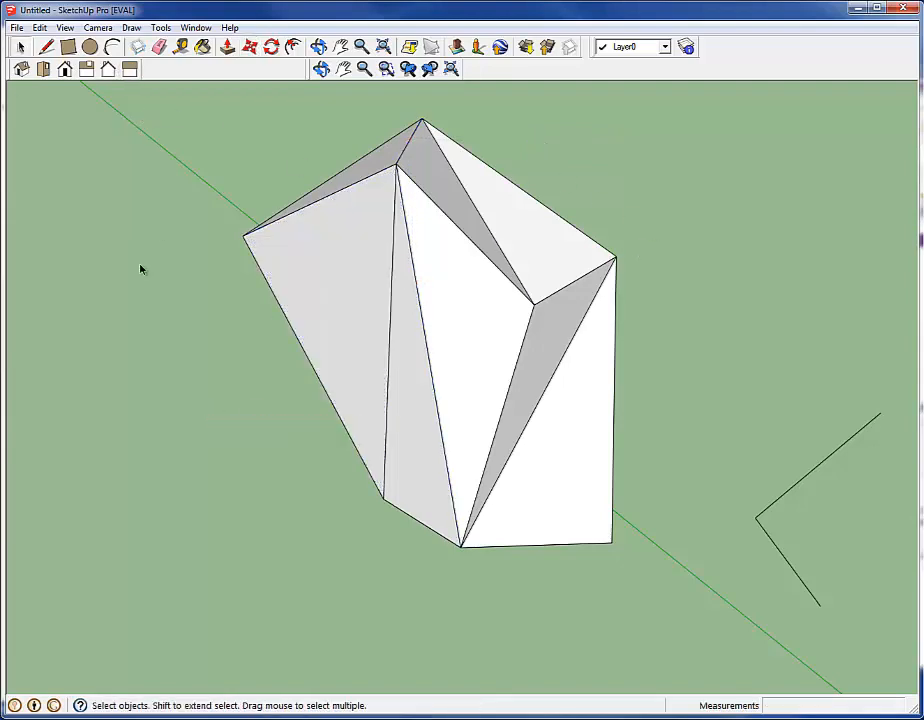
middle_click_drag(152, 264, 918, 235)
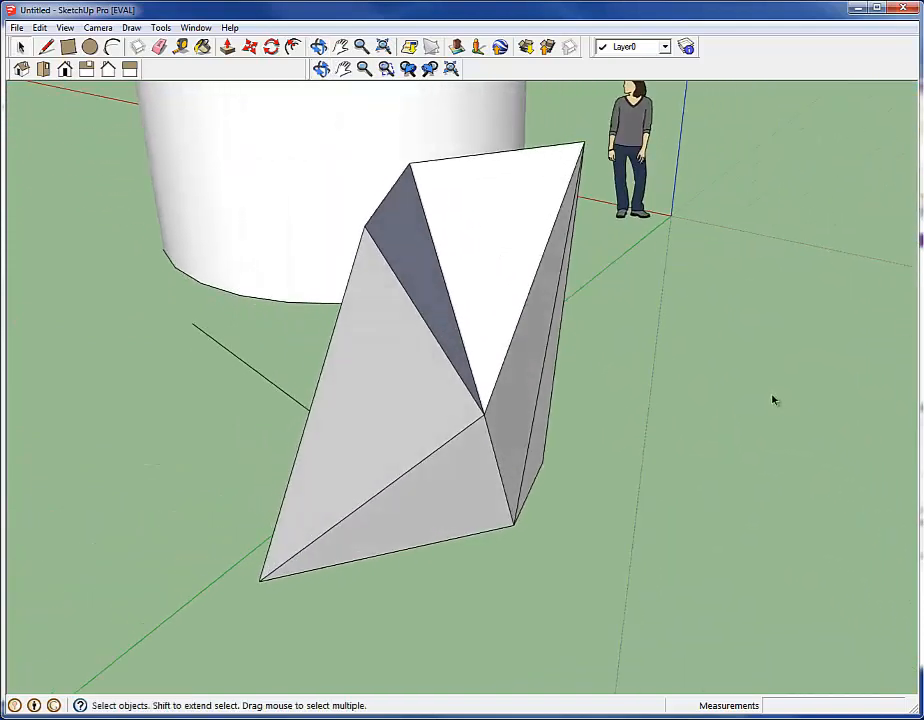